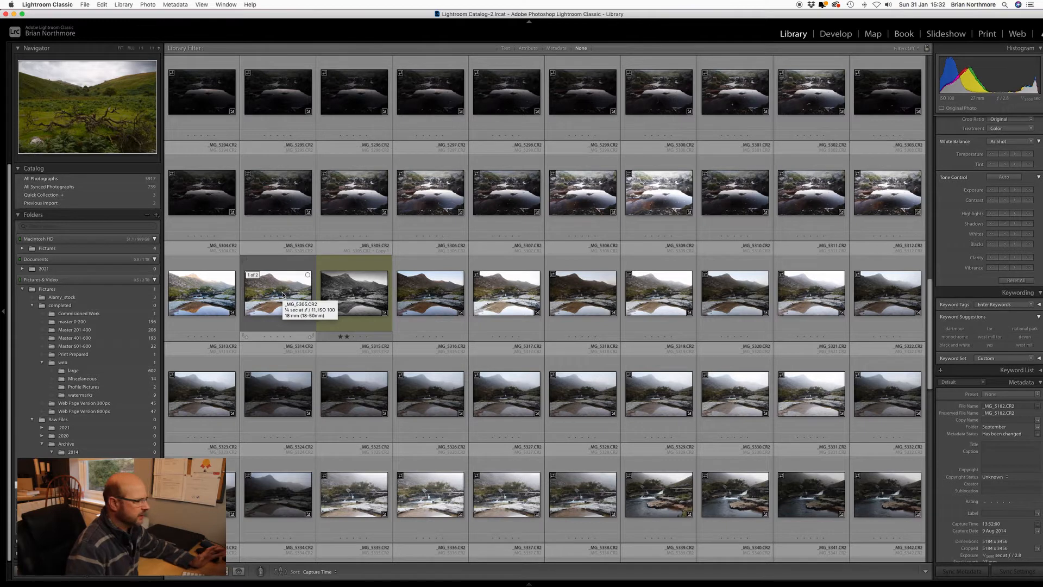
Create a virtual copy of the colour photo _MG_5305.CR2 and open the copy in the Develop module.
left_click(283, 295)
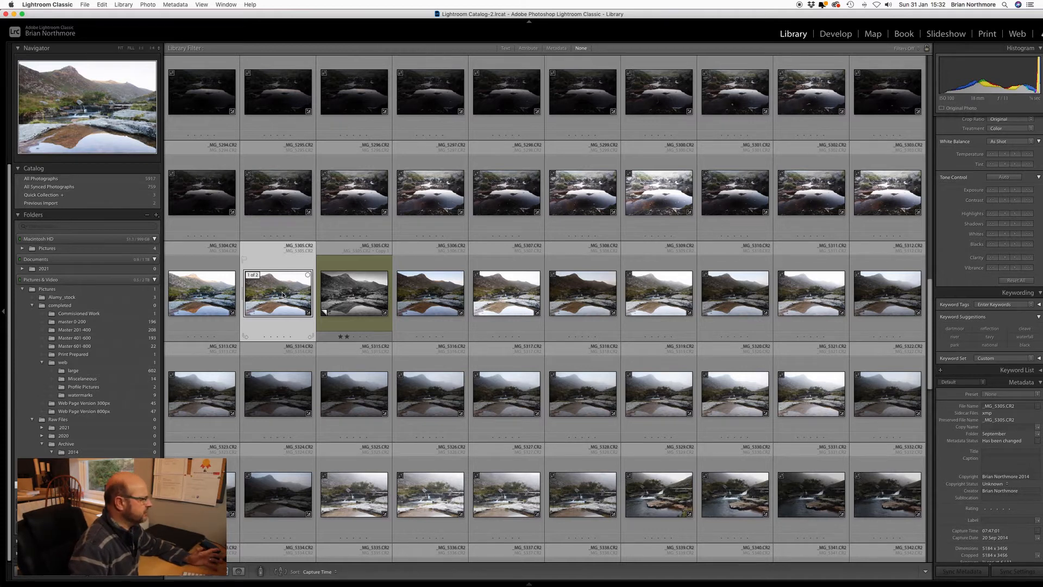
right_click(283, 295)
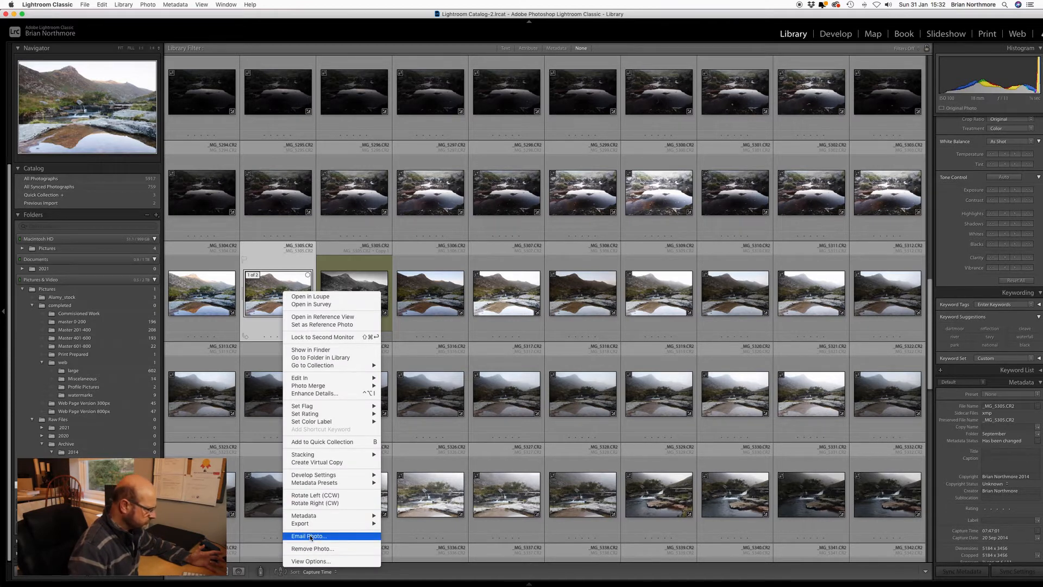
left_click(323, 462)
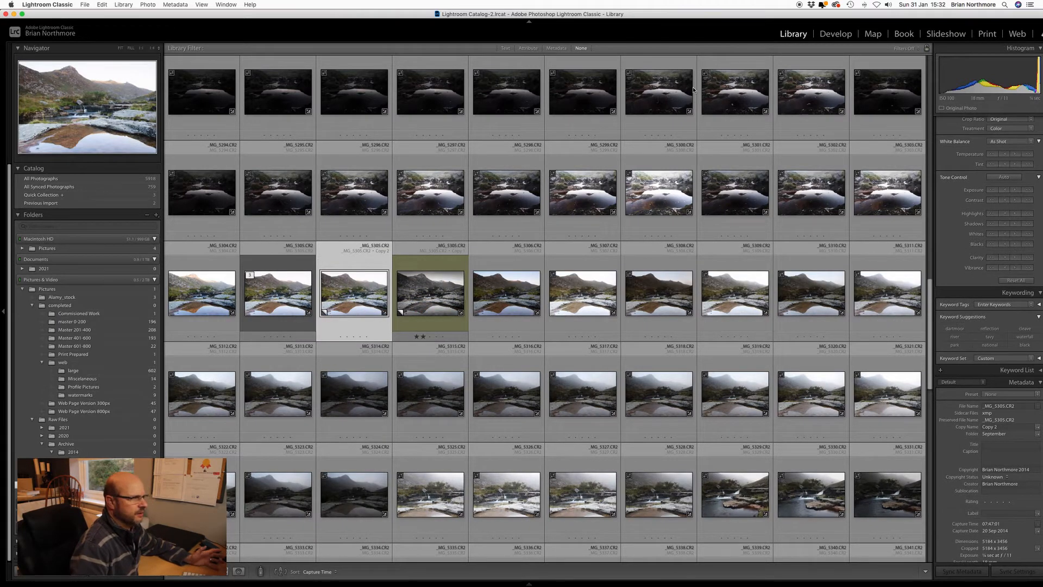
left_click(844, 37)
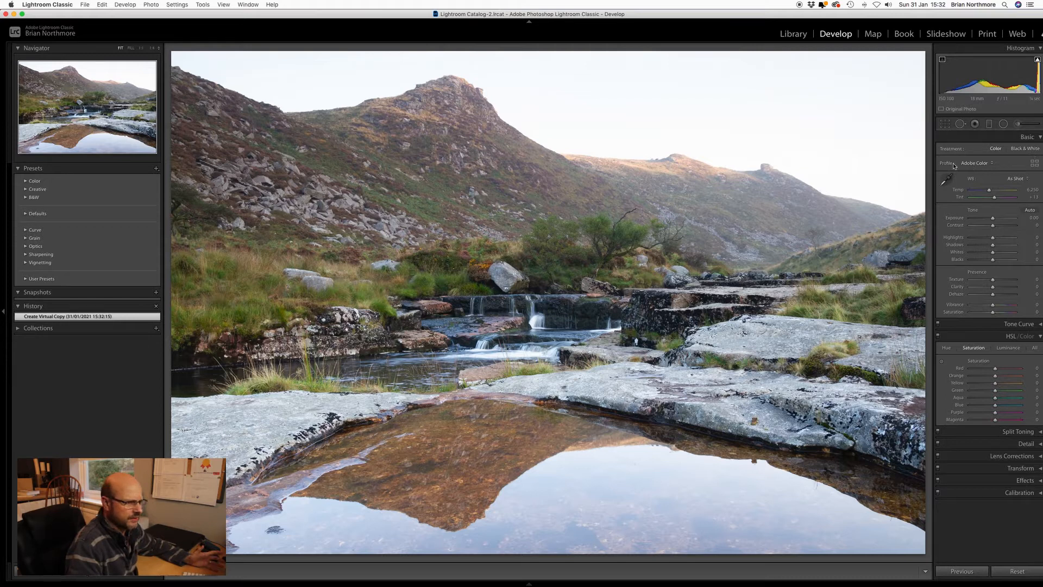
Examine the available Adobe Raw, Camera Matching and B&W profiles for the photo, and close the profile browser without applying one.
left_click(992, 166)
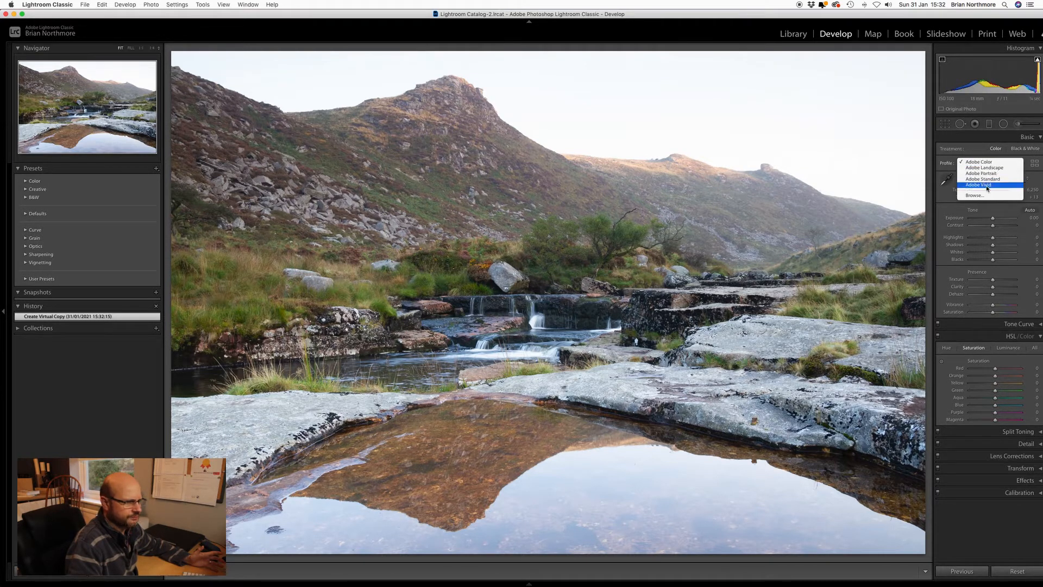
left_click(987, 163)
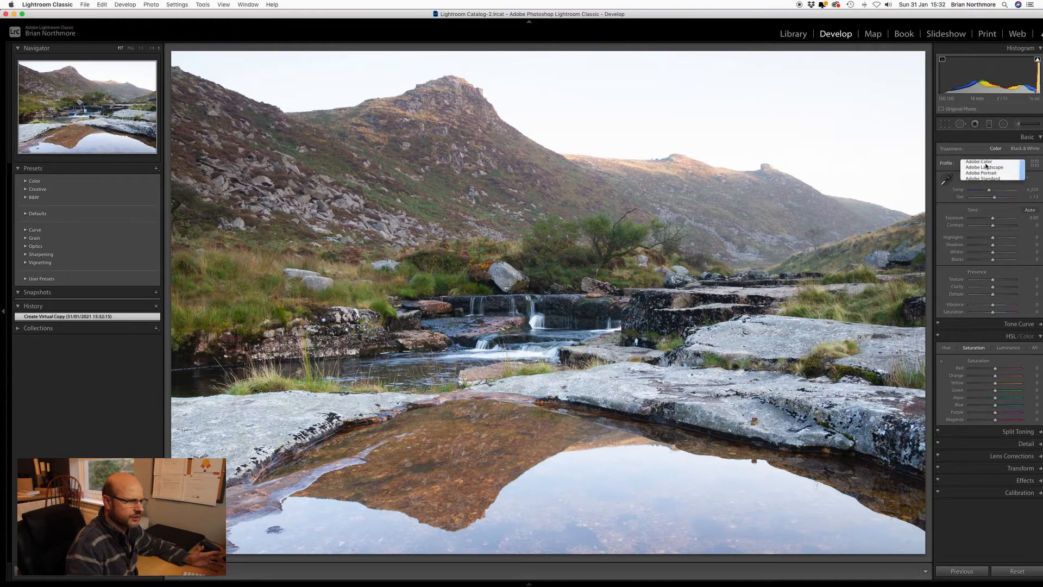
left_click(1034, 164)
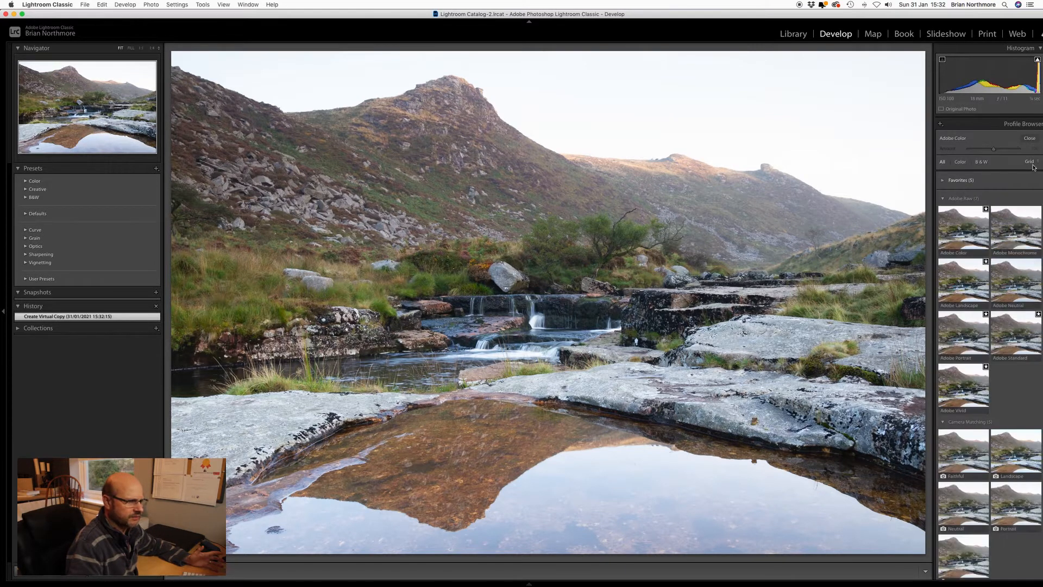
left_click(1017, 232)
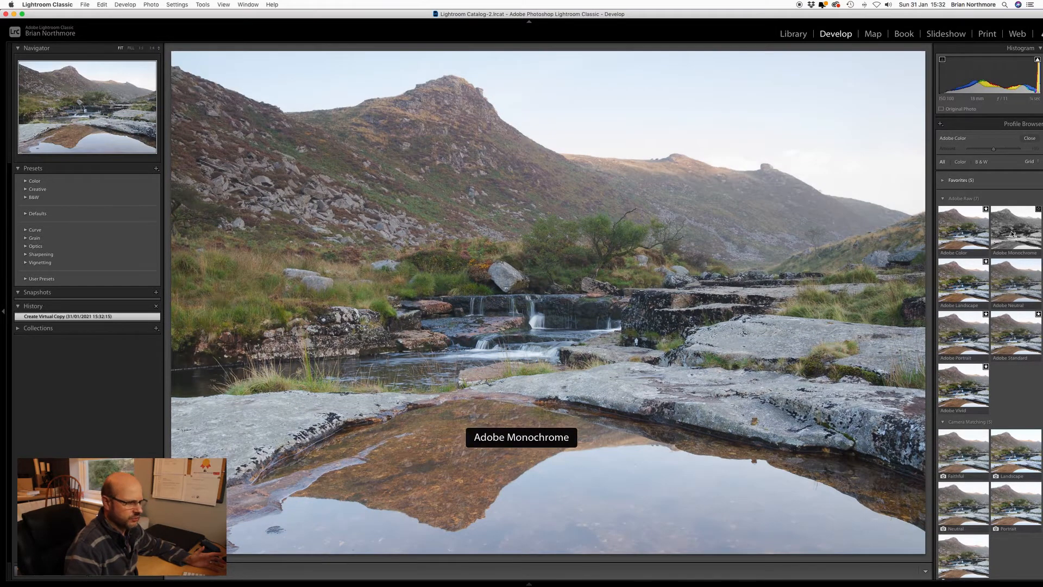
scroll(1008, 337, "down", 5)
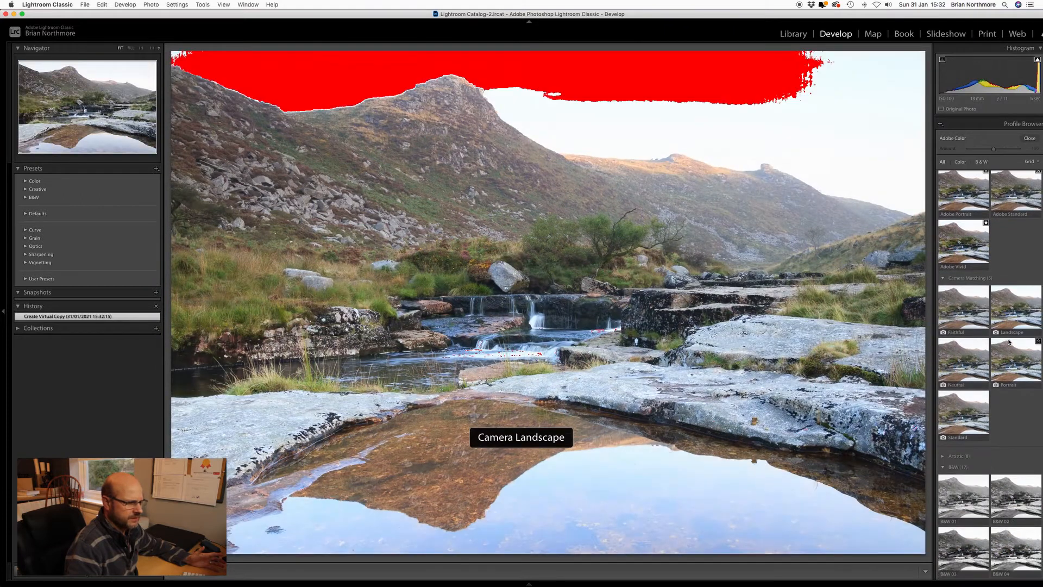
scroll(1009, 336, "down", 3)
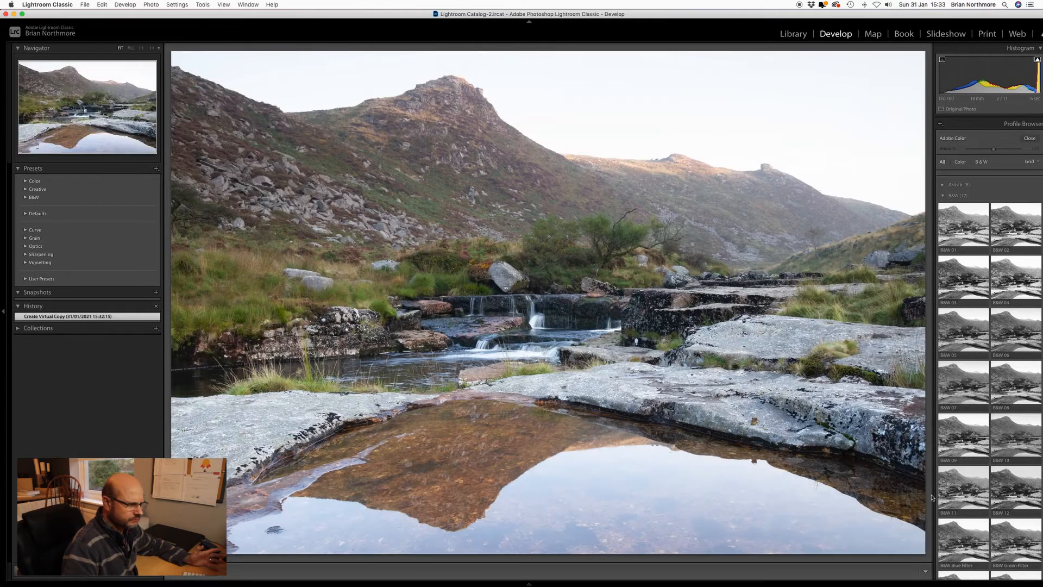
scroll(991, 347, "up", 8)
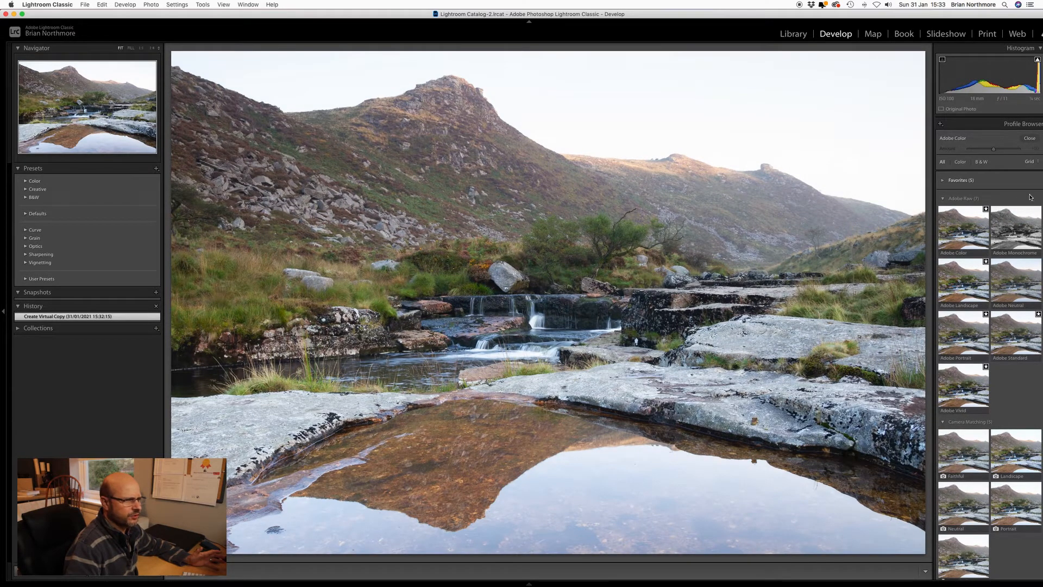
left_click(1030, 138)
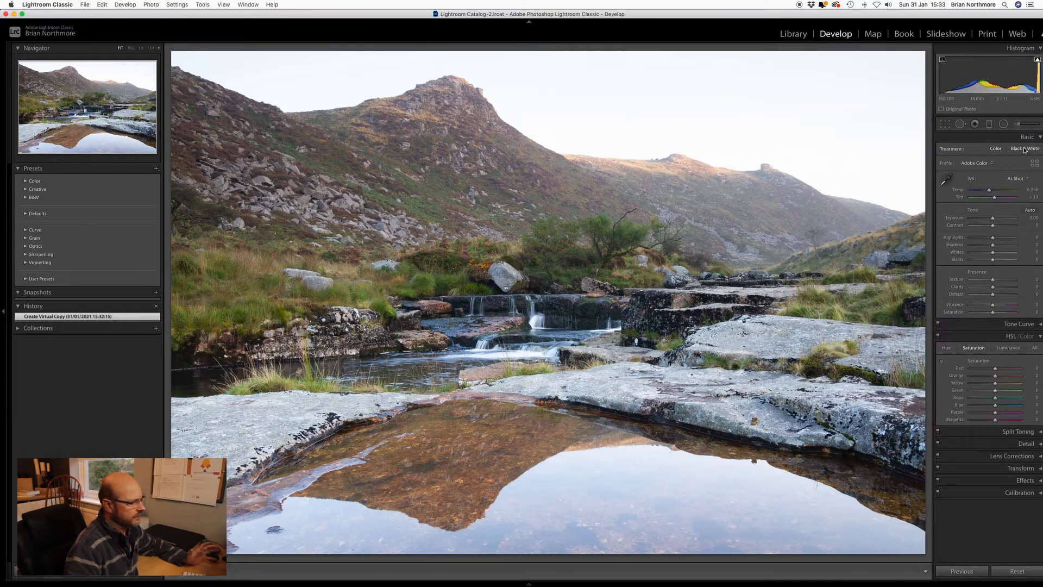
Convert the photo to the Black & White treatment and set Blacks to -19.
left_click(1025, 149)
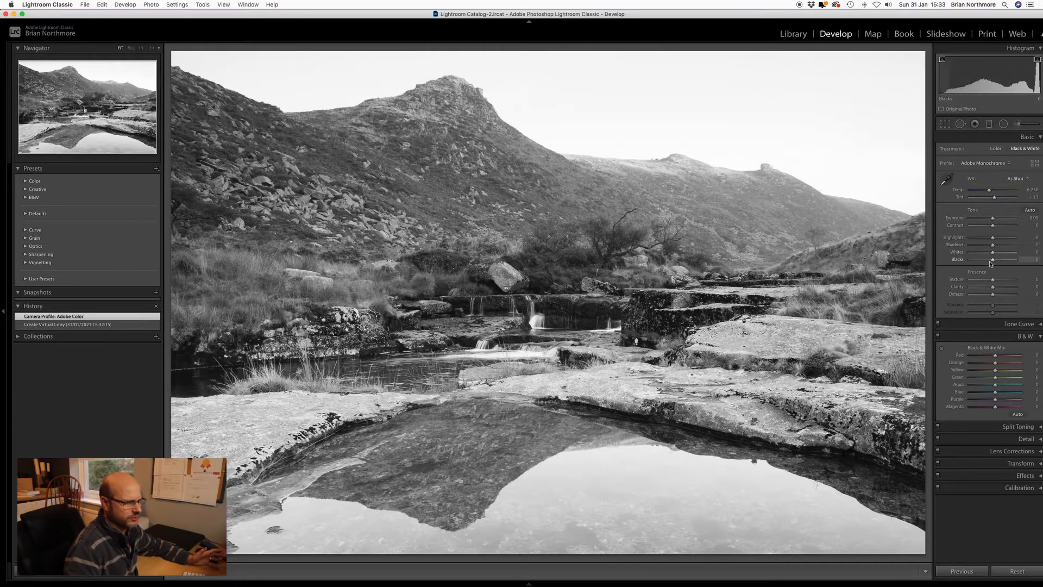
left_click_drag(992, 263, 988, 262)
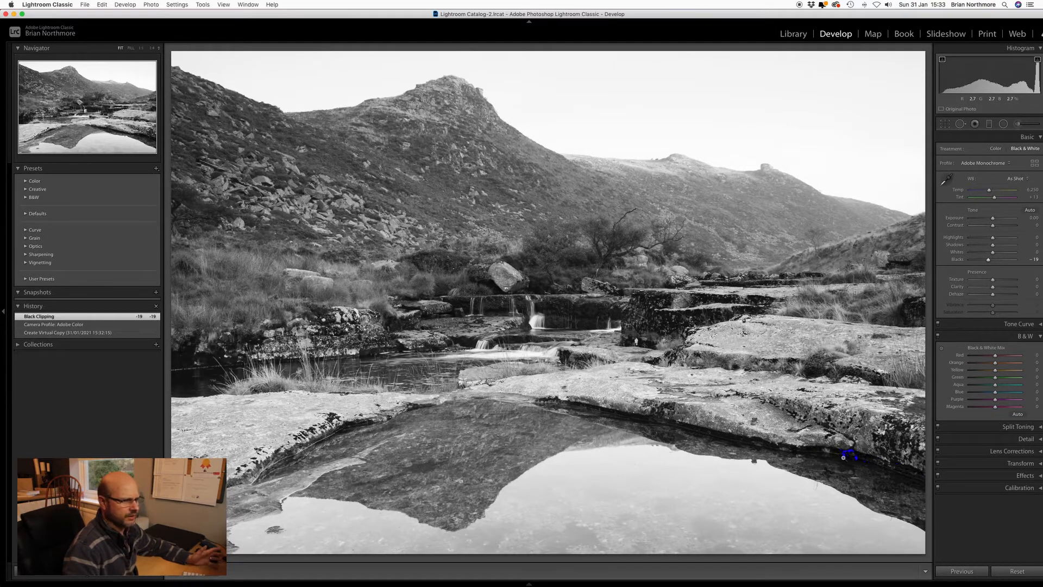
Set the photo's Whites to +2 and lower the Exposure to -0.65.
left_click(993, 254)
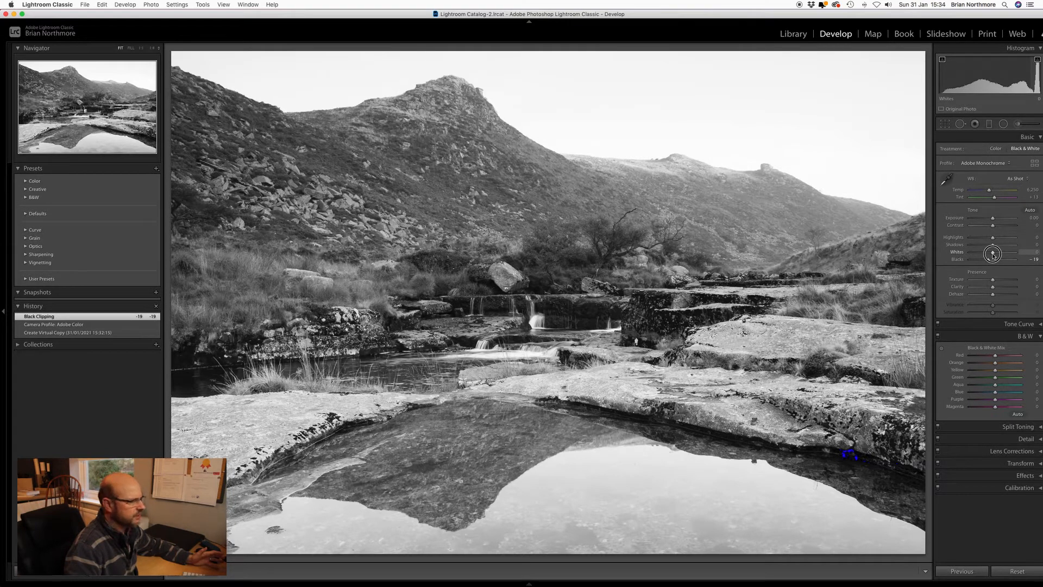
left_click_drag(993, 255, 995, 256)
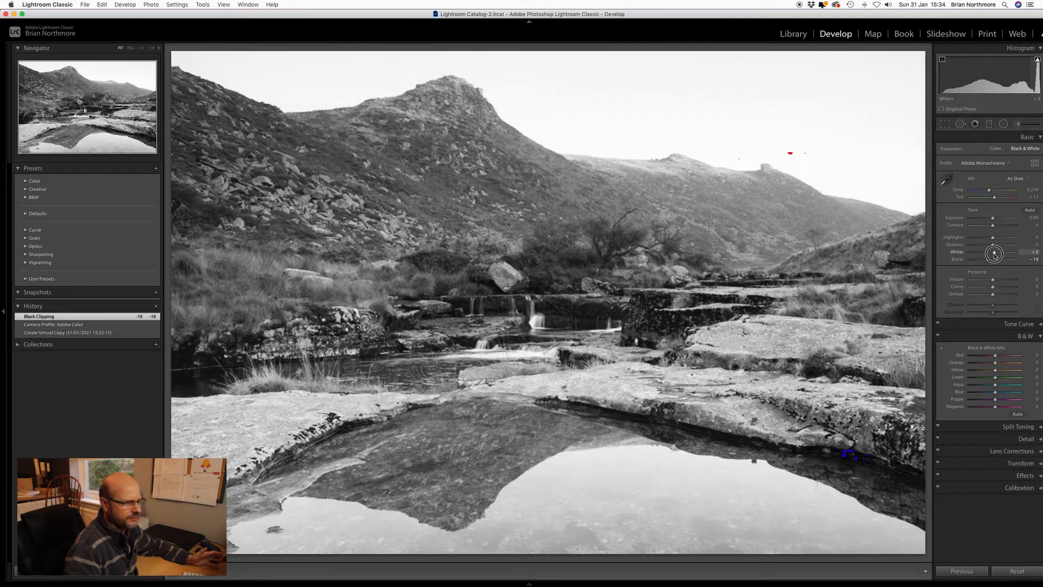
left_click_drag(995, 256, 994, 256)
left_click_drag(994, 254, 994, 254)
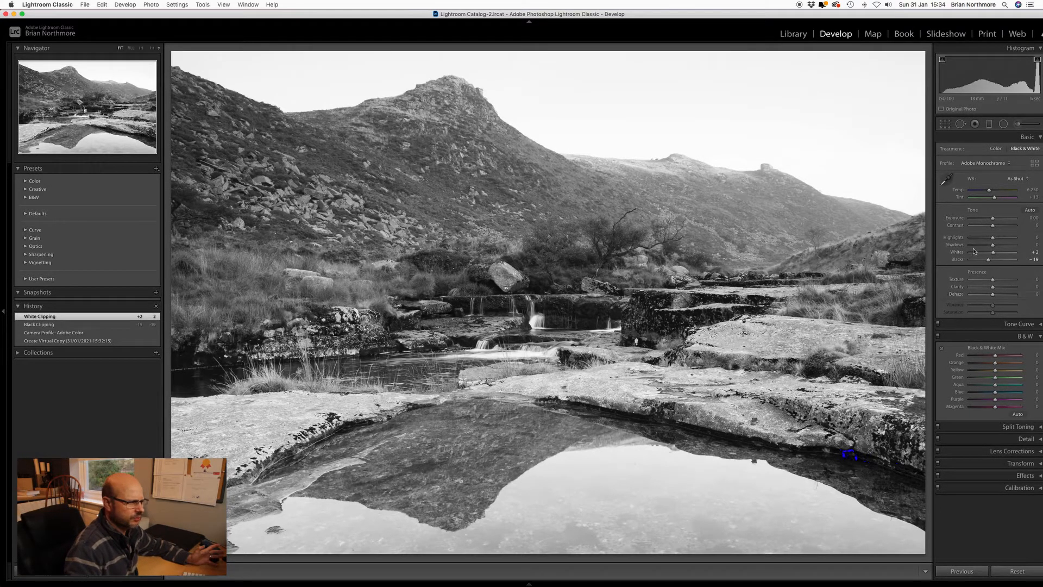
left_click(993, 220)
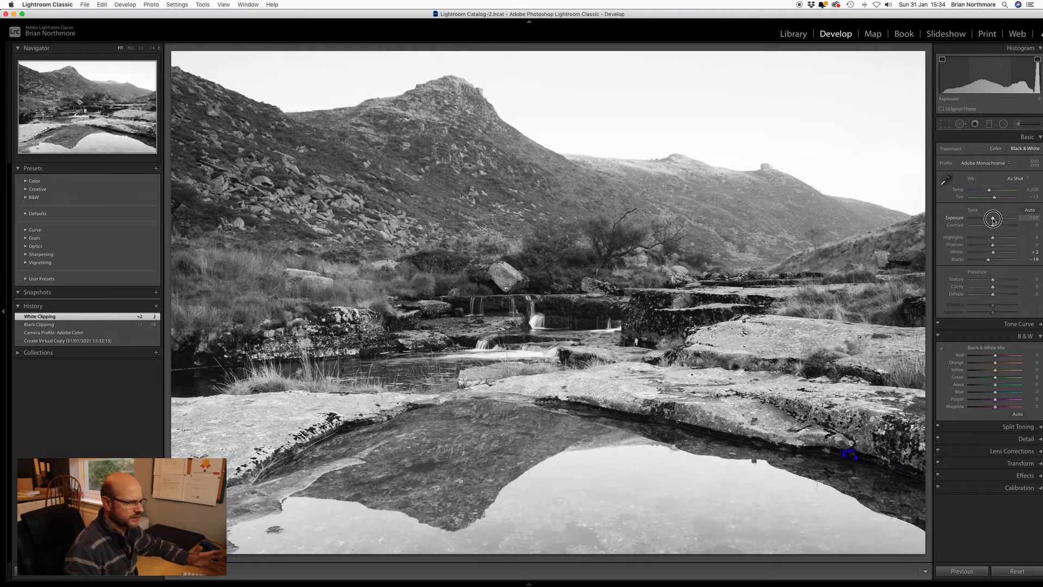
left_click_drag(993, 220, 990, 220)
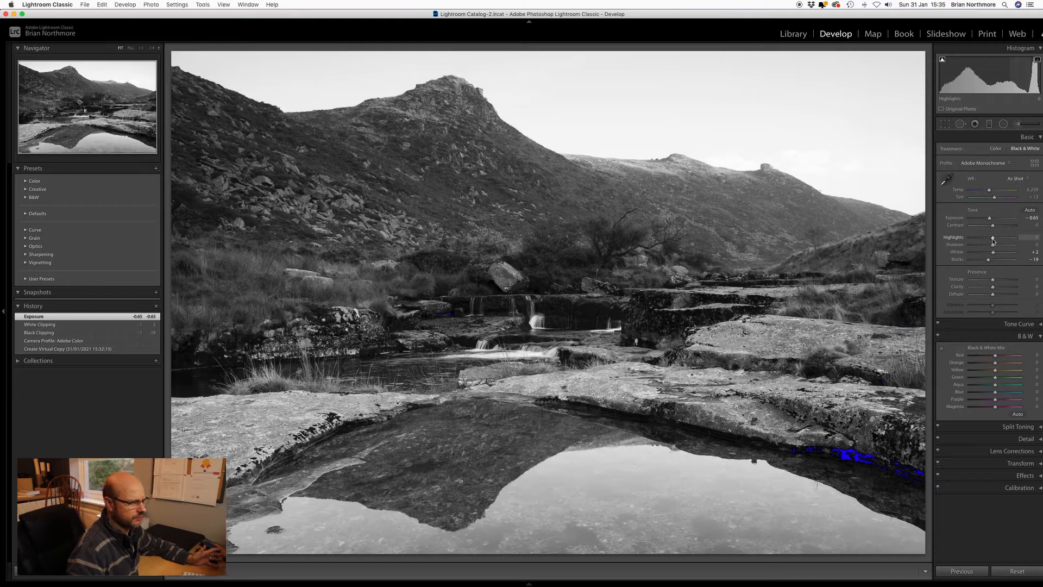
Reduce the Highlights to -39 and raise the Shadows to +17.
left_click_drag(993, 241, 986, 241)
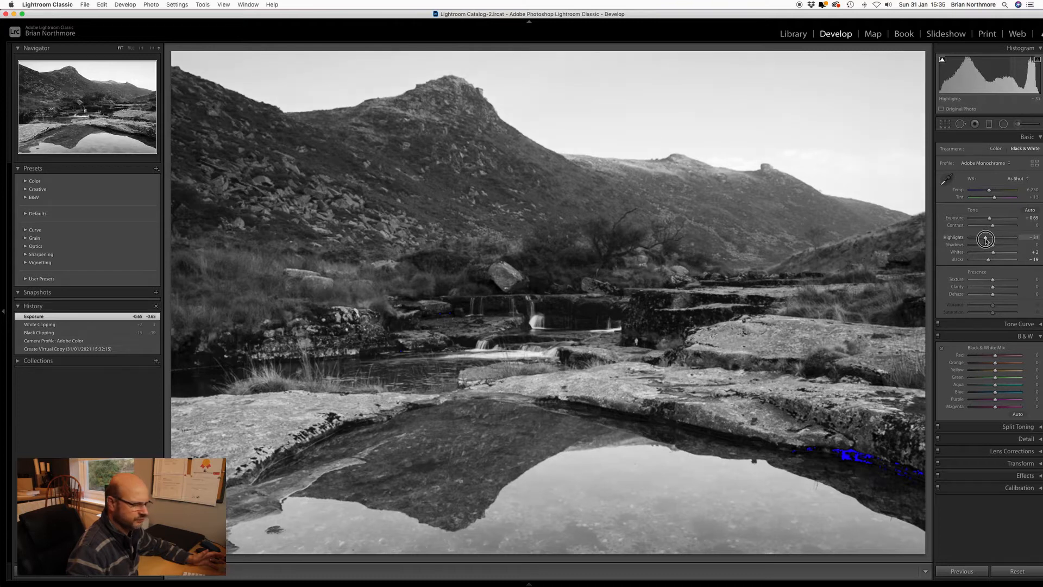
left_click_drag(986, 239, 983, 239)
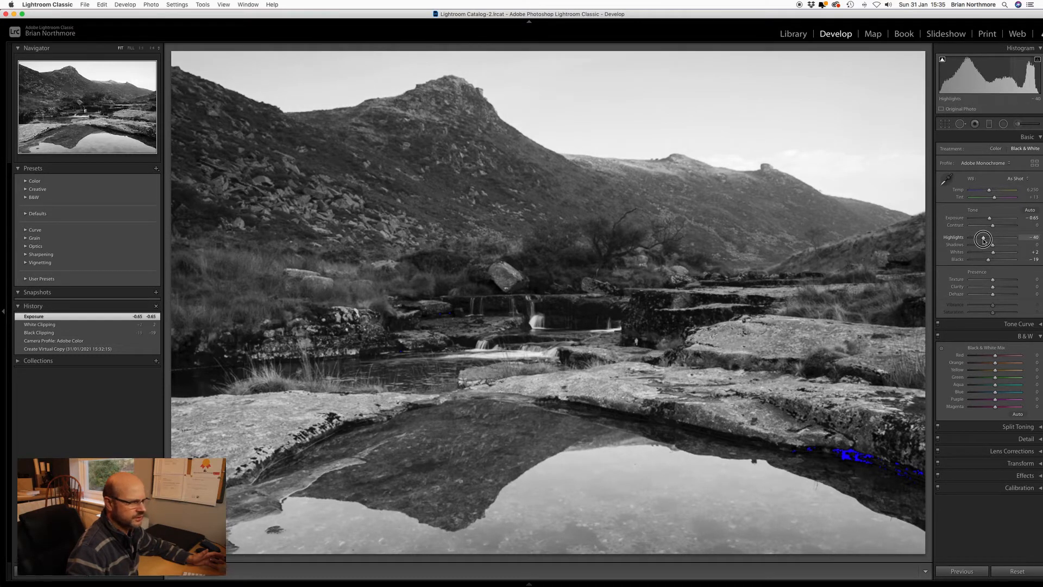
left_click_drag(984, 240, 985, 241)
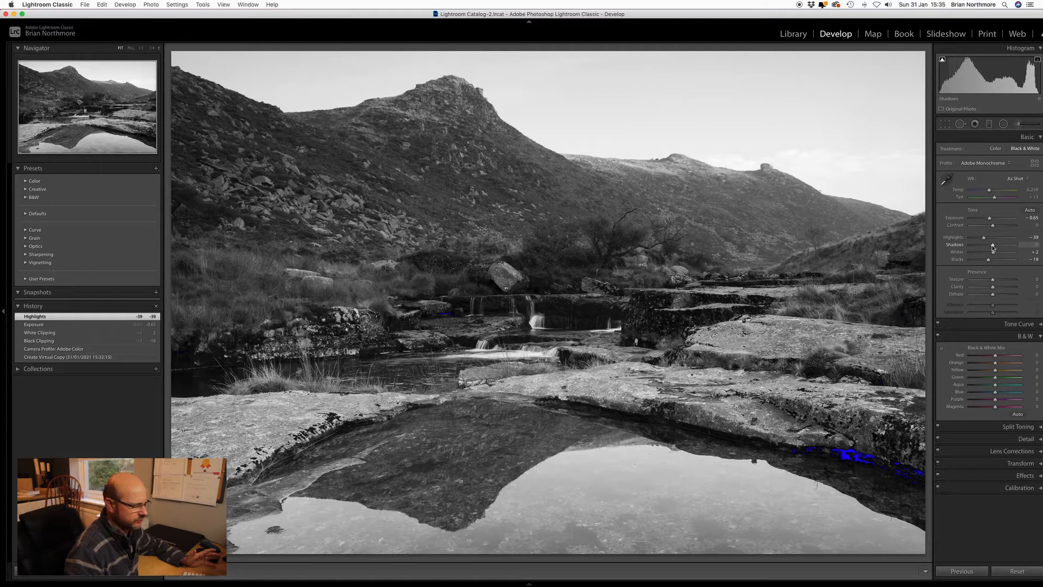
left_click(992, 247)
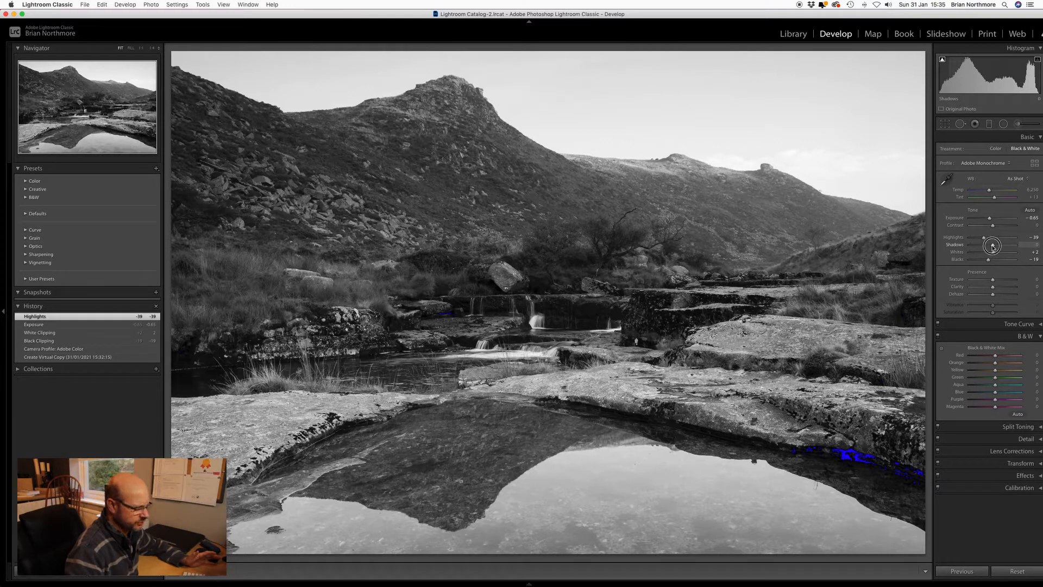
left_click_drag(992, 247, 996, 247)
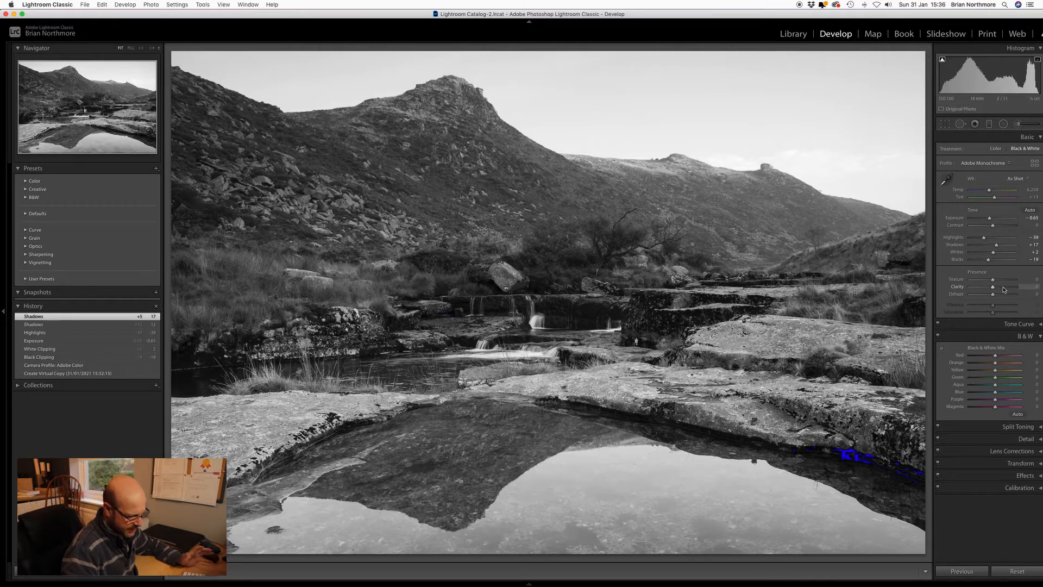
Try the effect of the Red level in the black-and-white mix down to -100 and reset it to 0.
scroll(1004, 289, "down", 1)
scroll(1004, 289, "up", 1)
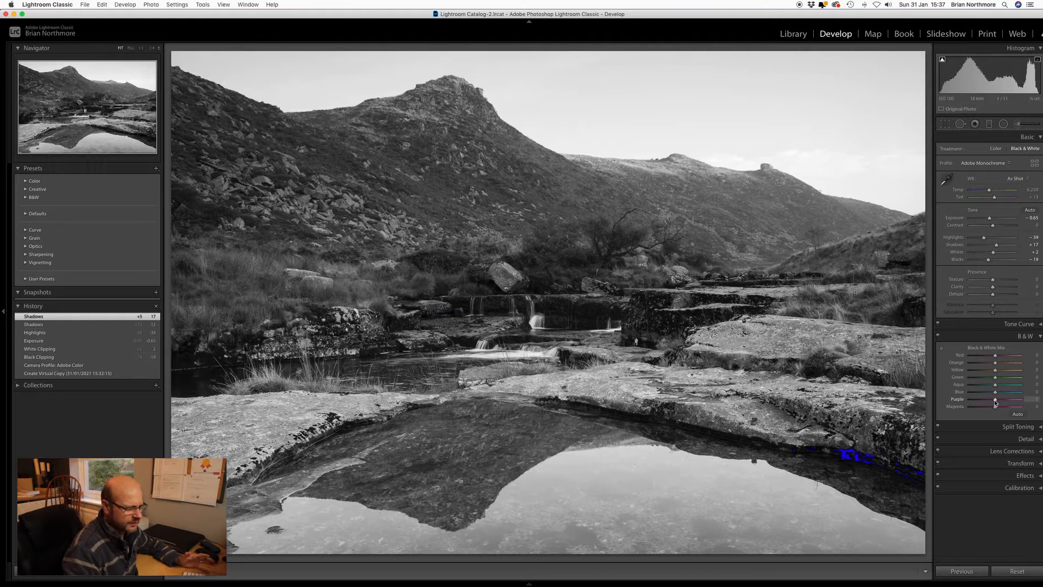
left_click(995, 356)
left_click_drag(996, 357, 971, 357)
double_click(971, 356)
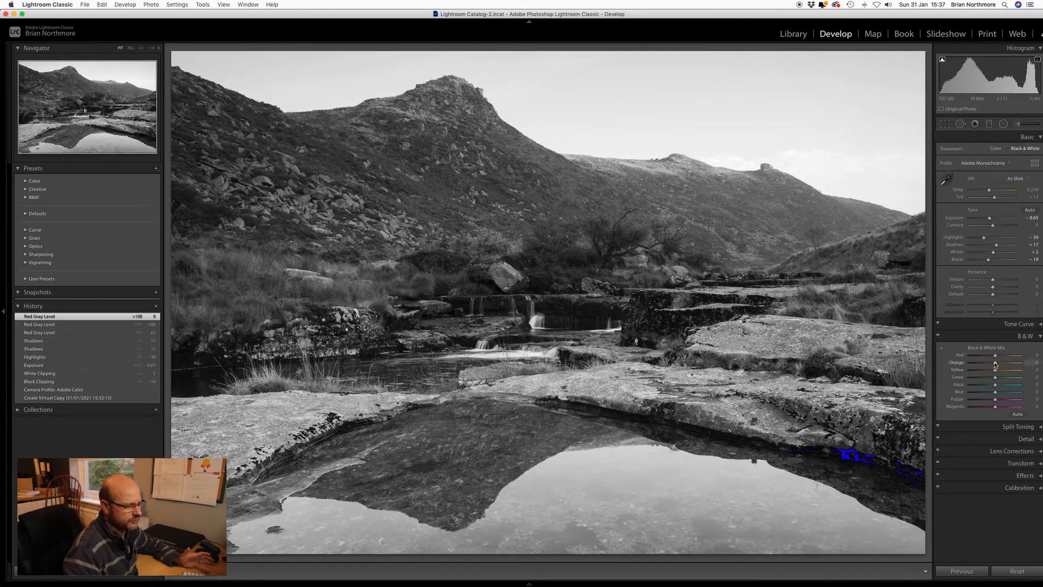
In the black-and-white mix, set the Orange level to -17 and the Yellow level to +46.
mouse_move(996, 364)
left_mouse_down()
mouse_move(971, 365)
mouse_move(1009, 366)
left_mouse_up()
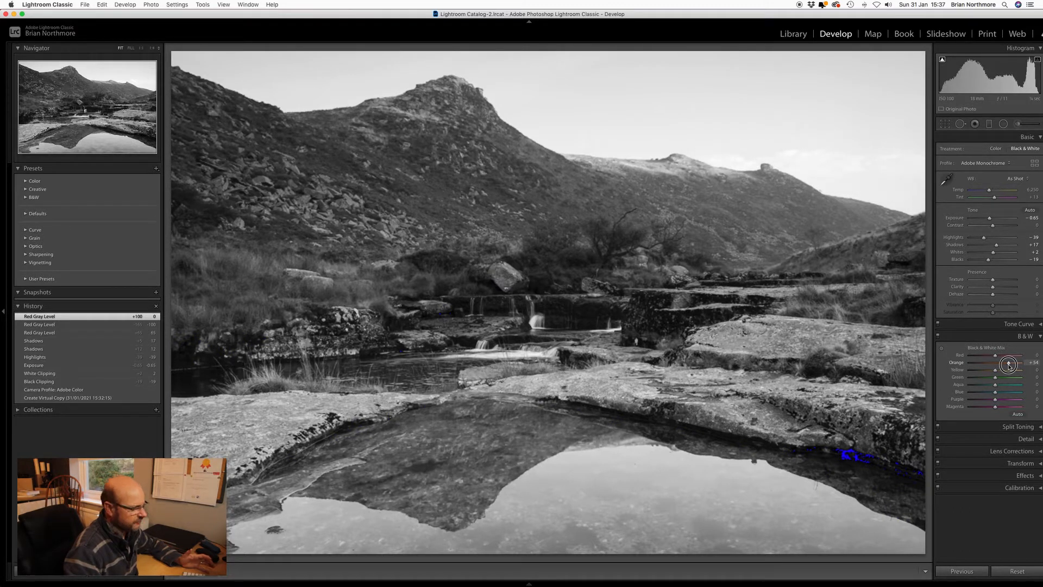
mouse_move(1009, 365)
left_mouse_down()
mouse_move(983, 366)
mouse_move(992, 367)
left_mouse_up()
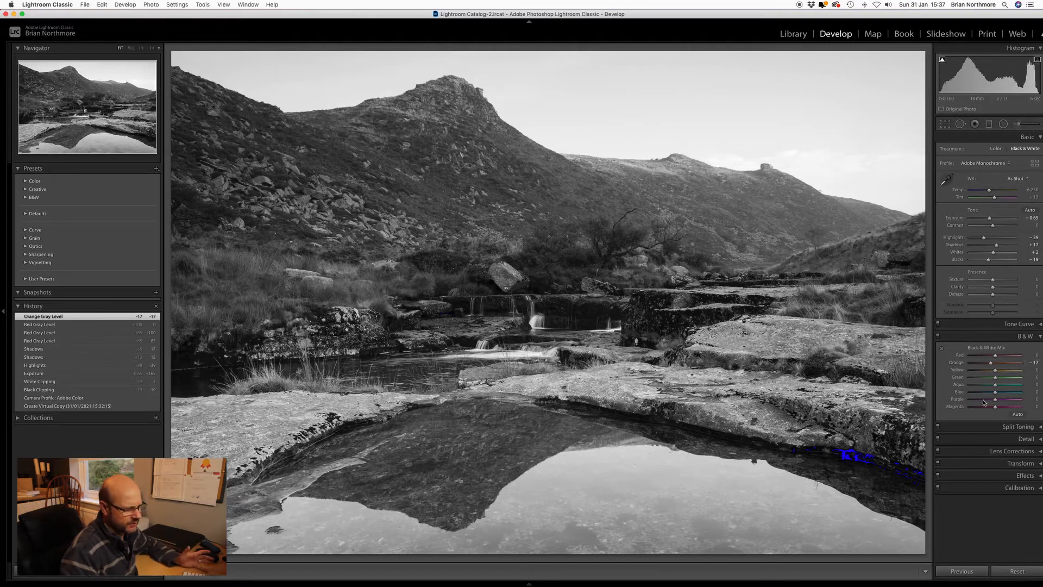
mouse_move(996, 373)
left_mouse_down()
mouse_move(979, 372)
mouse_move(1013, 375)
mouse_move(978, 376)
mouse_move(998, 376)
left_mouse_up()
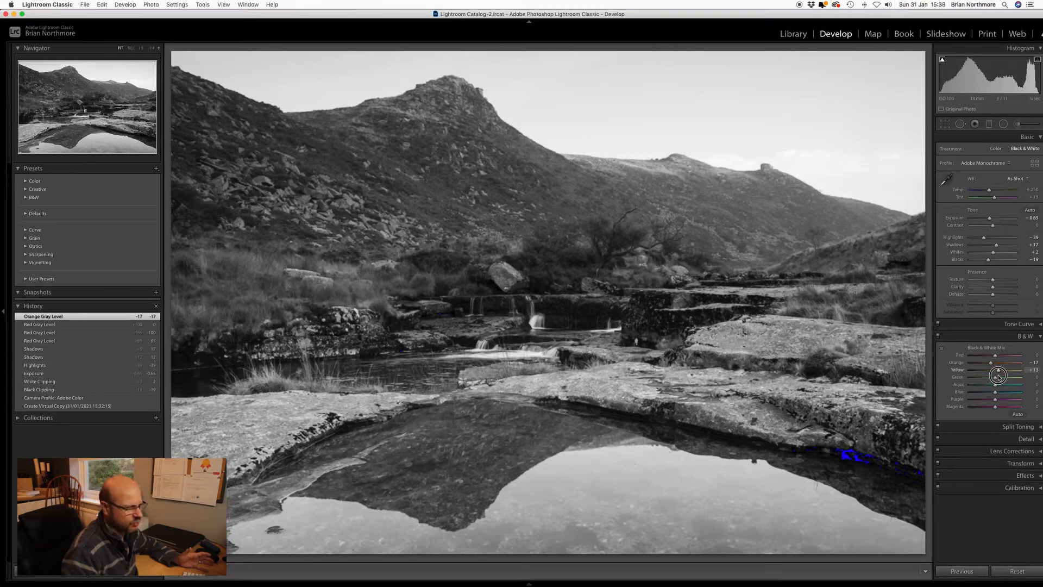
left_click_drag(999, 376, 1008, 375)
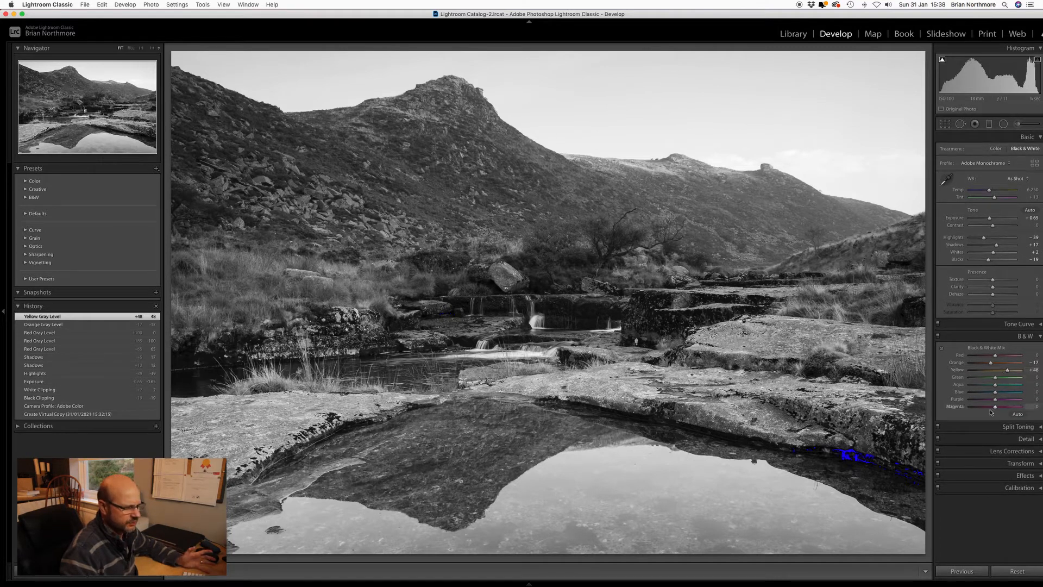
In the black-and-white mix, set the Green level to -20 and the Blue level to -10.
mouse_move(995, 378)
left_mouse_down()
mouse_move(976, 379)
mouse_move(1012, 382)
mouse_move(969, 382)
mouse_move(1022, 386)
mouse_move(990, 386)
left_mouse_up()
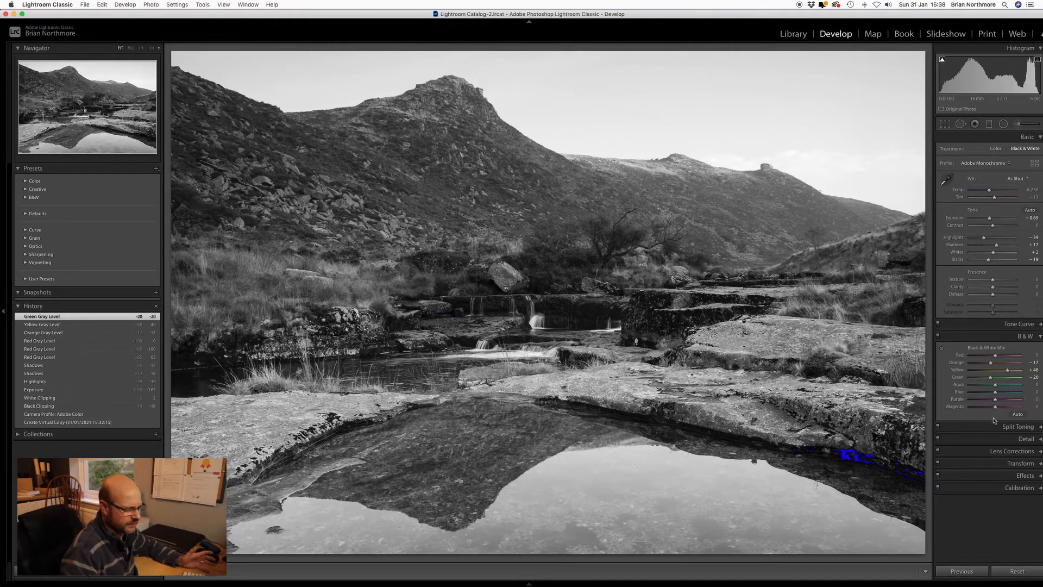
left_click_drag(996, 392, 971, 395)
left_click_drag(986, 395, 977, 397)
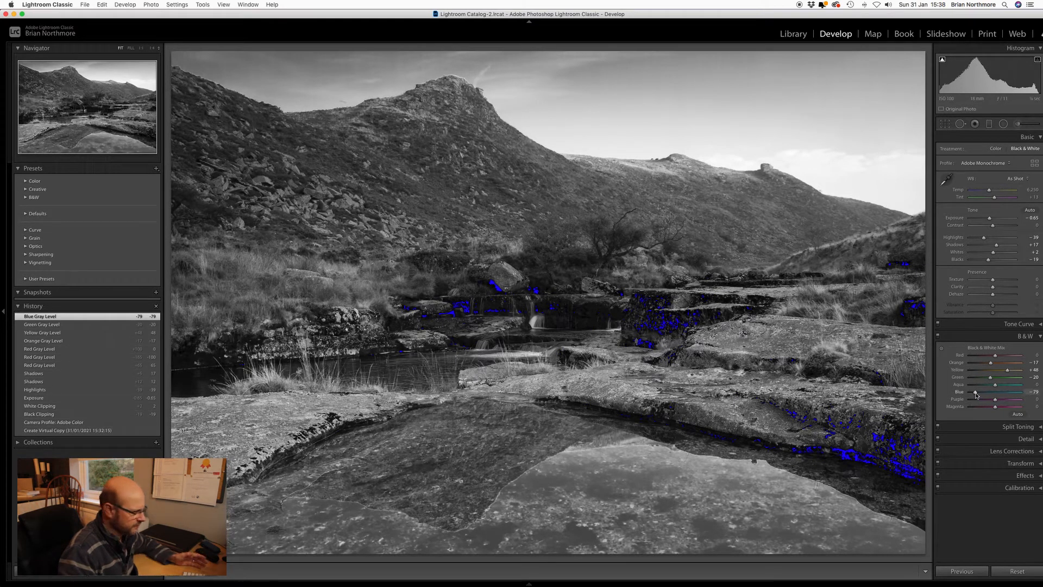
left_click_drag(978, 394, 994, 398)
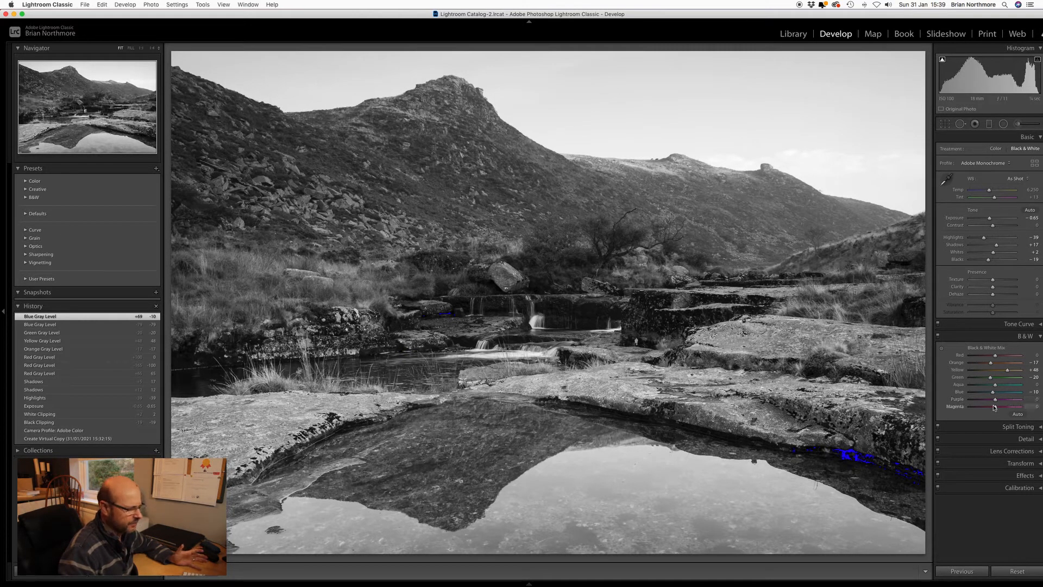
In the black-and-white mix, set the Purple level to -38 and reset the Magenta level to 0.
left_click_drag(995, 402, 963, 406)
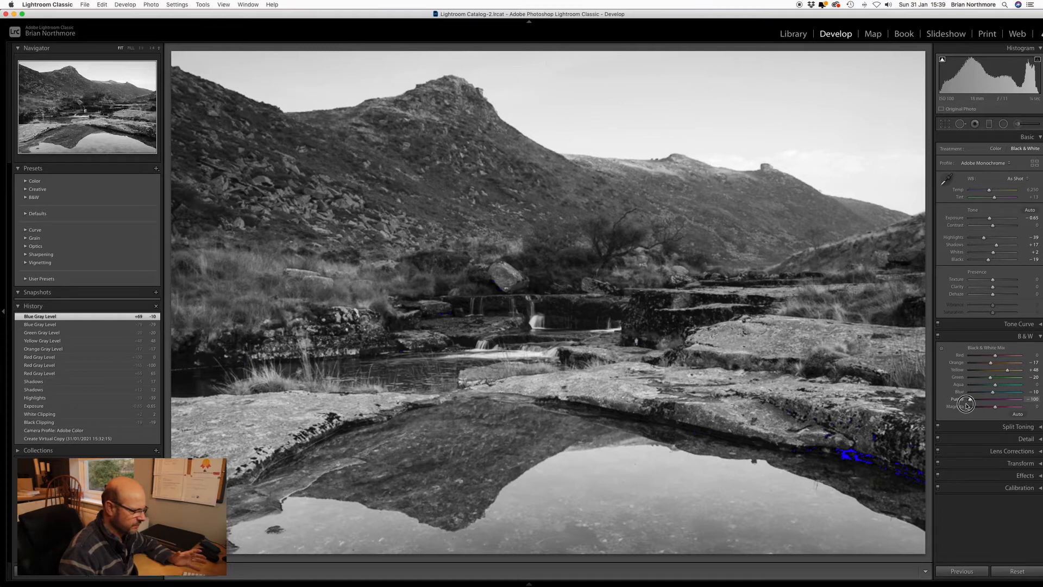
left_click_drag(966, 405, 1006, 407)
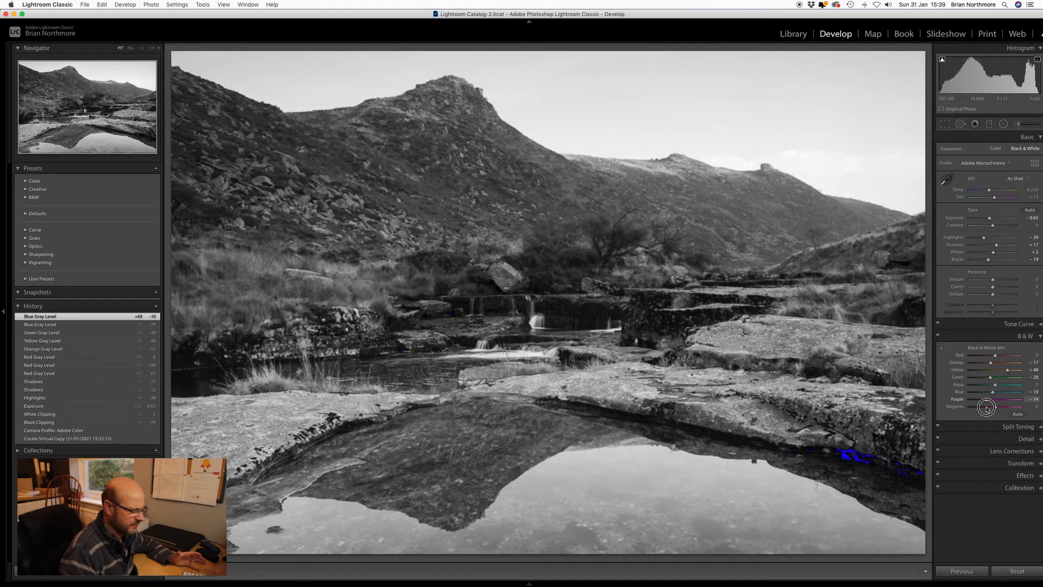
left_click_drag(986, 407, 985, 409)
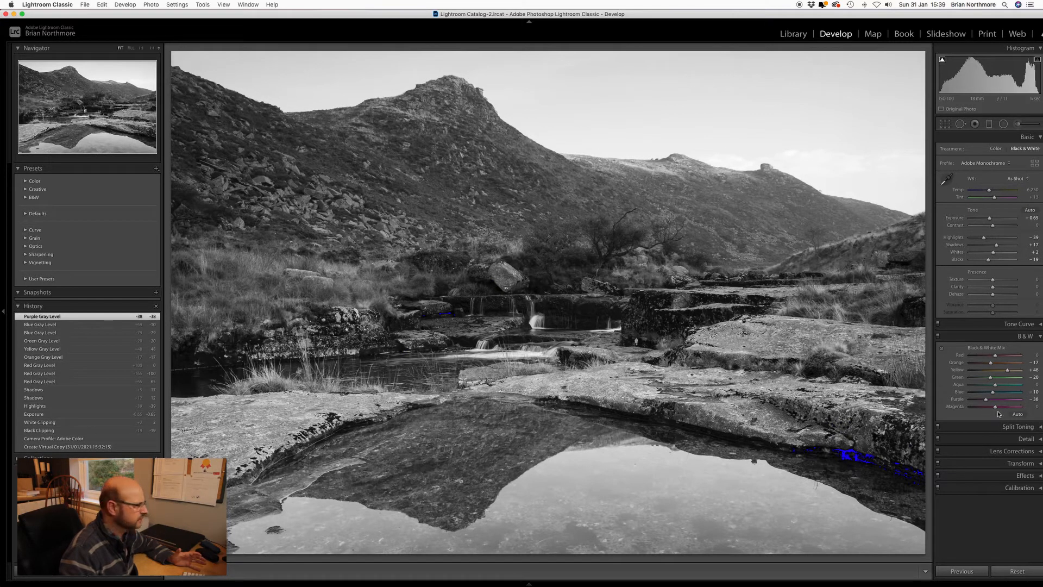
mouse_move(995, 407)
left_mouse_down()
mouse_move(968, 410)
mouse_move(1030, 416)
mouse_move(961, 412)
mouse_move(1006, 413)
mouse_move(998, 410)
left_mouse_up()
double_click(997, 407)
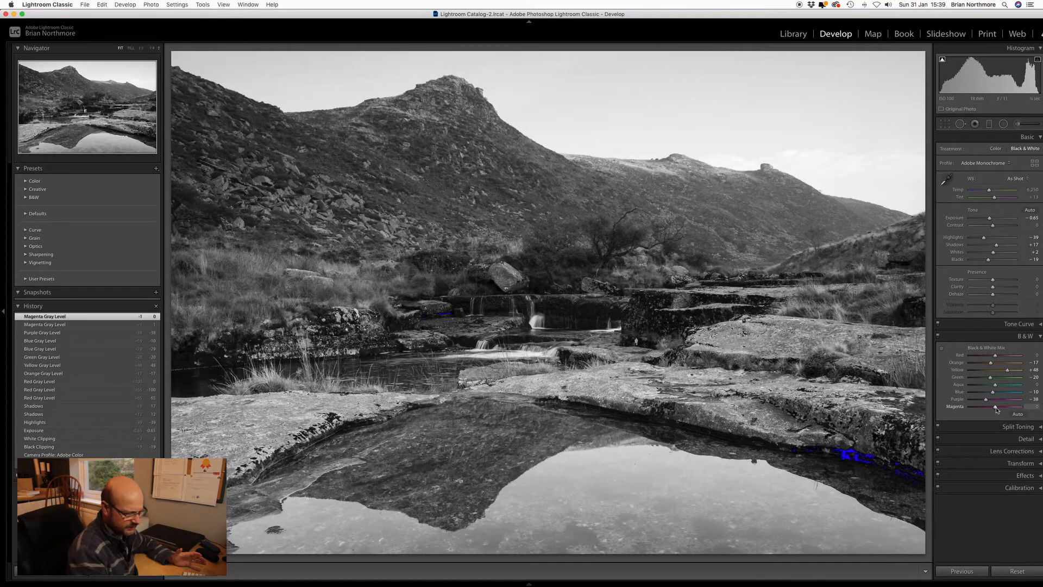
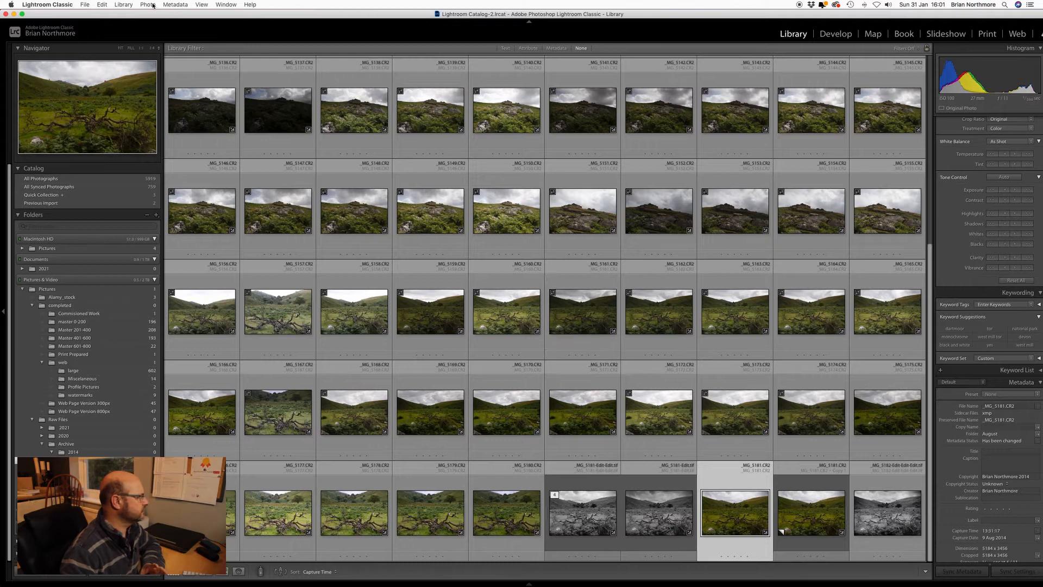
Choose to edit a copy of _MG_5181.CR2 in Silver Efex Pro 2 and set its color space to Adobe RGB (1998).
left_click(155, 5)
mouse_move(158, 75)
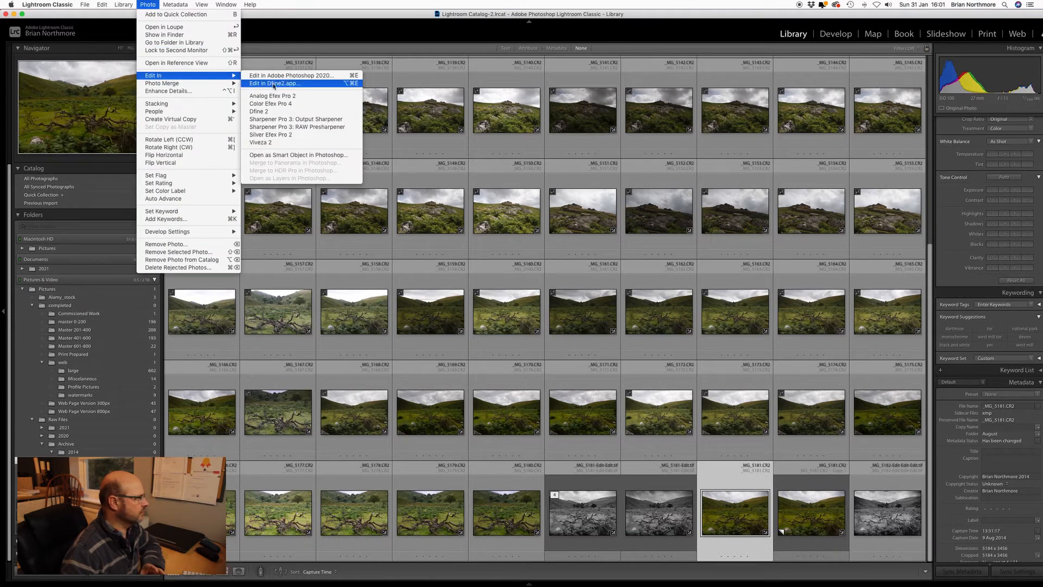
left_click(275, 135)
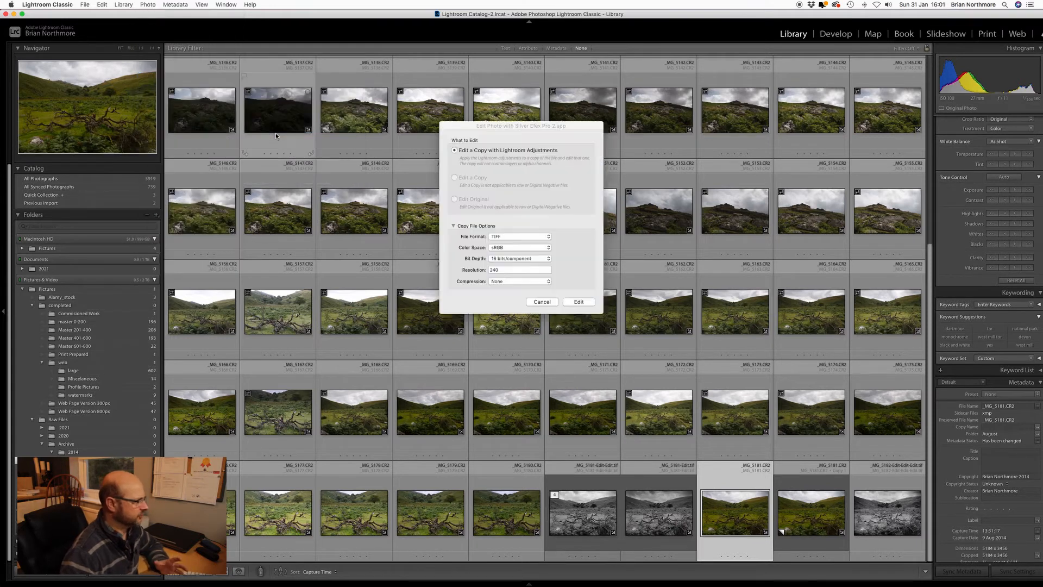
left_click(548, 249)
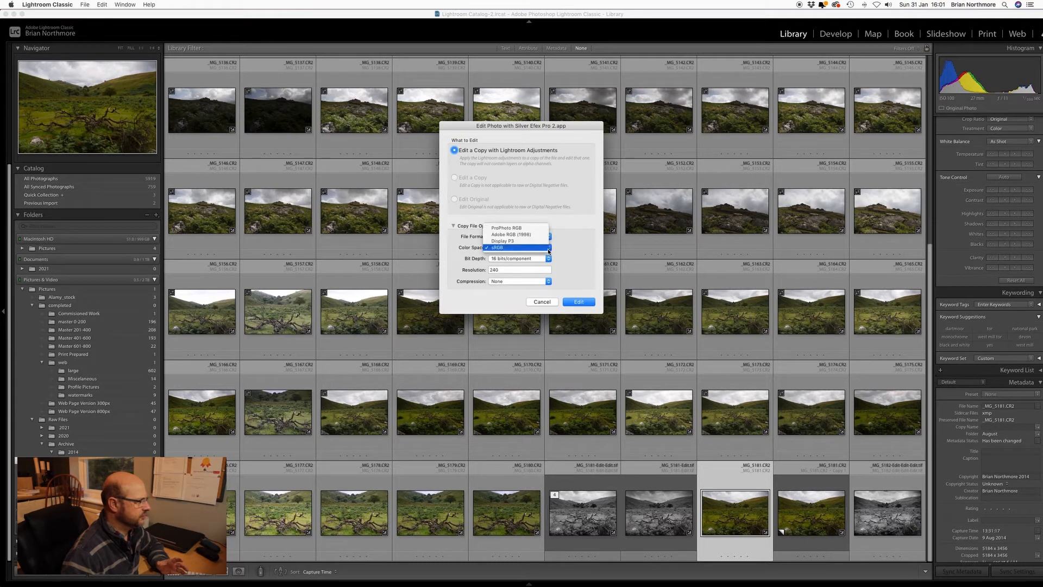
left_click(516, 234)
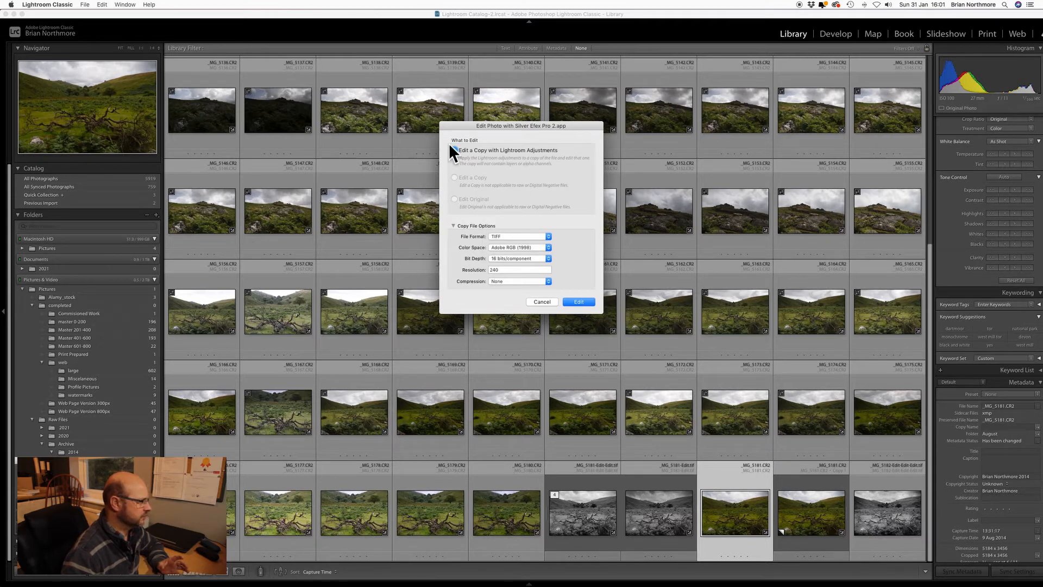
Keep TIFF format and 16 bits/component for the copy and open it in Silver Efex Pro 2.
left_click(549, 236)
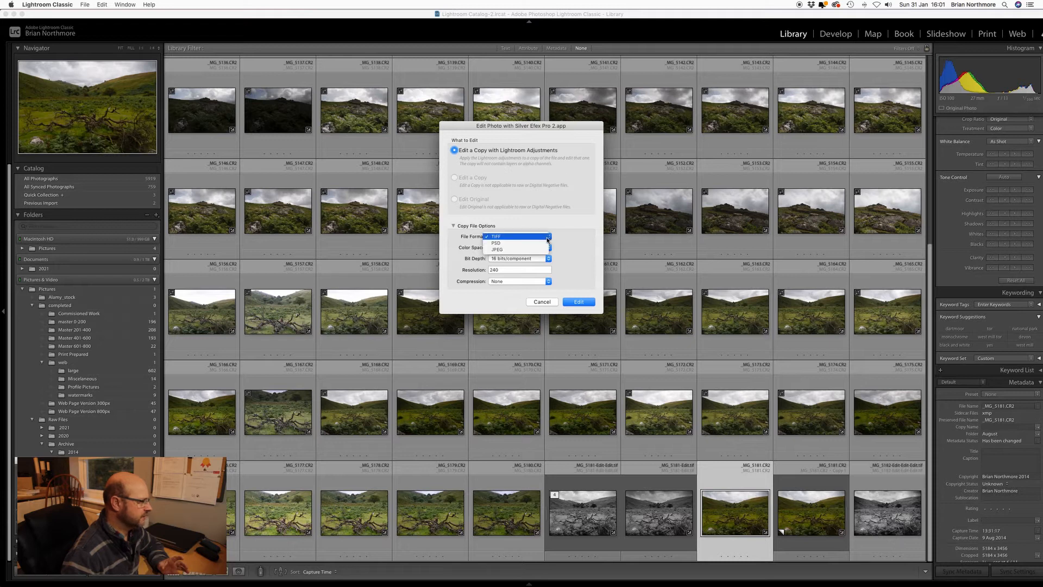
left_click(498, 236)
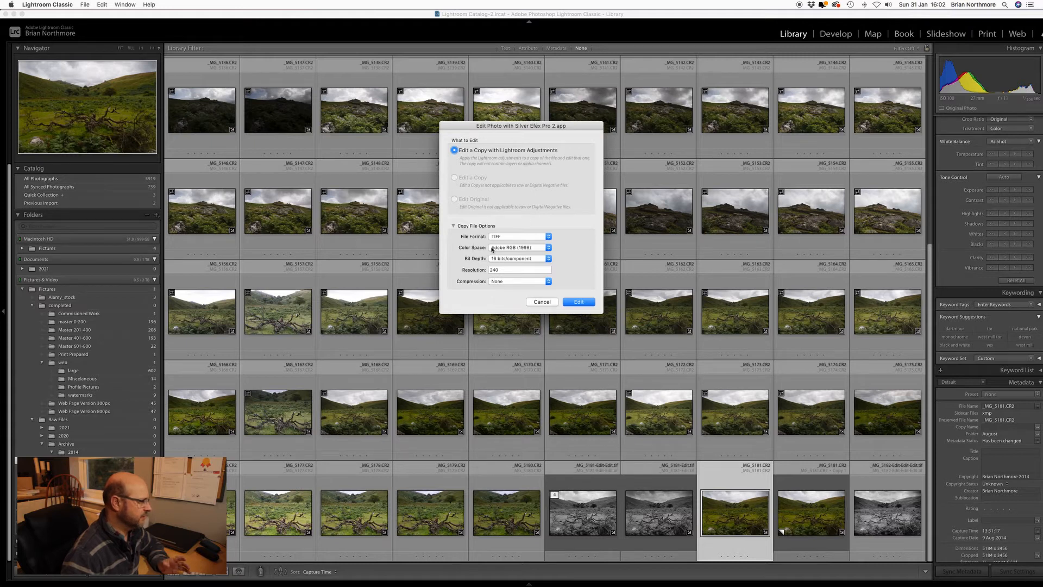
left_click(546, 259)
left_click(530, 260)
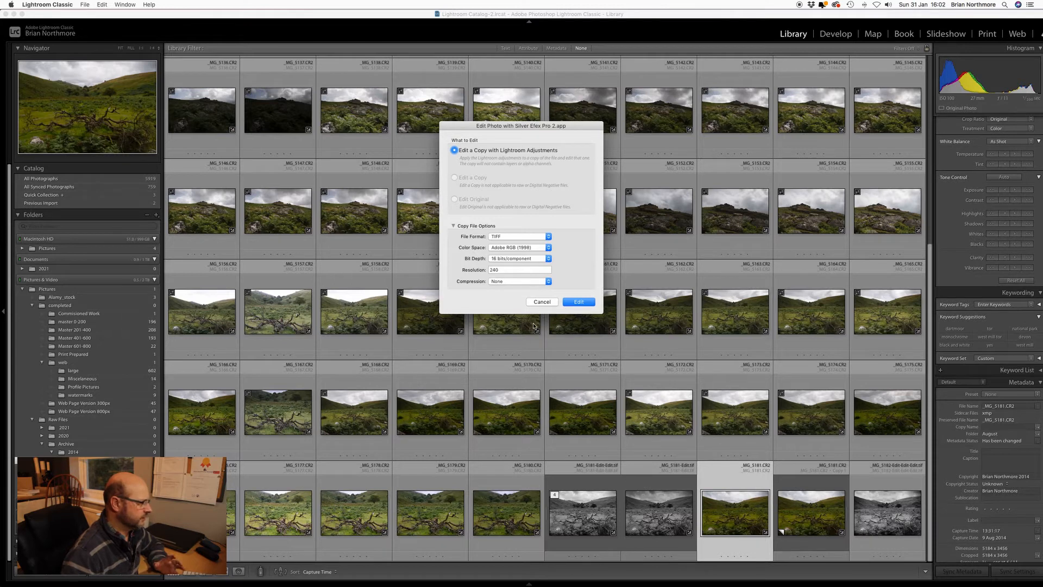
left_click(579, 302)
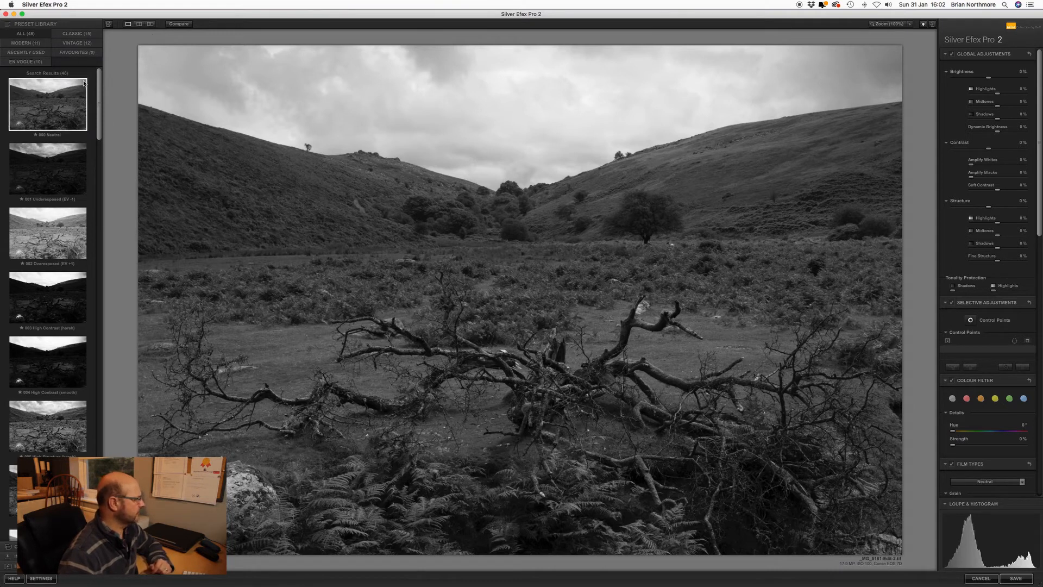
Try the Underexposed, Overexposed, High Contrast (harsh) and High Structure (harsh) presets on the photo, and return to 000 Neutral.
left_click(60, 158)
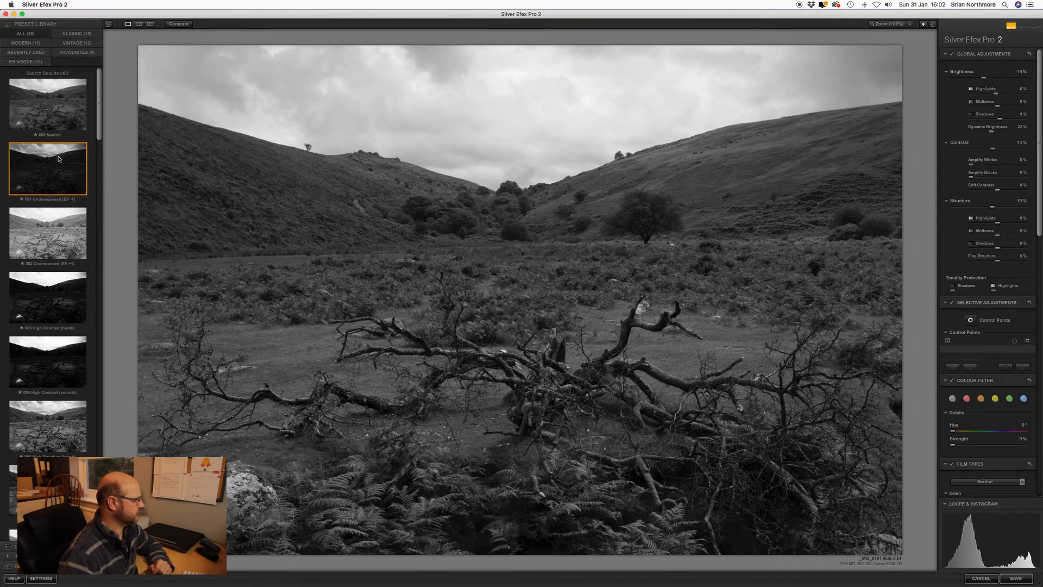
left_click(44, 227)
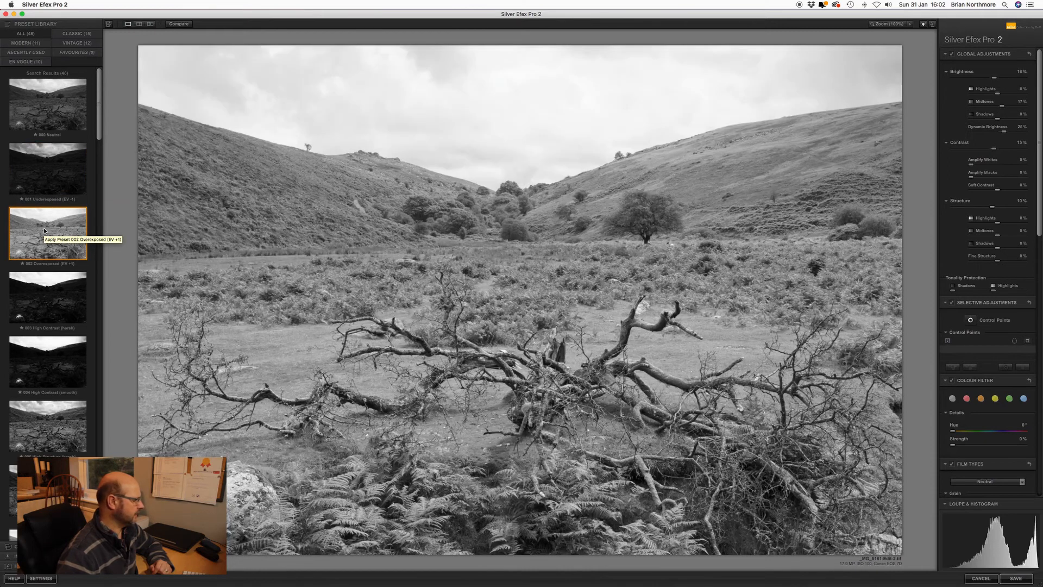
left_click(46, 297)
left_click(46, 445)
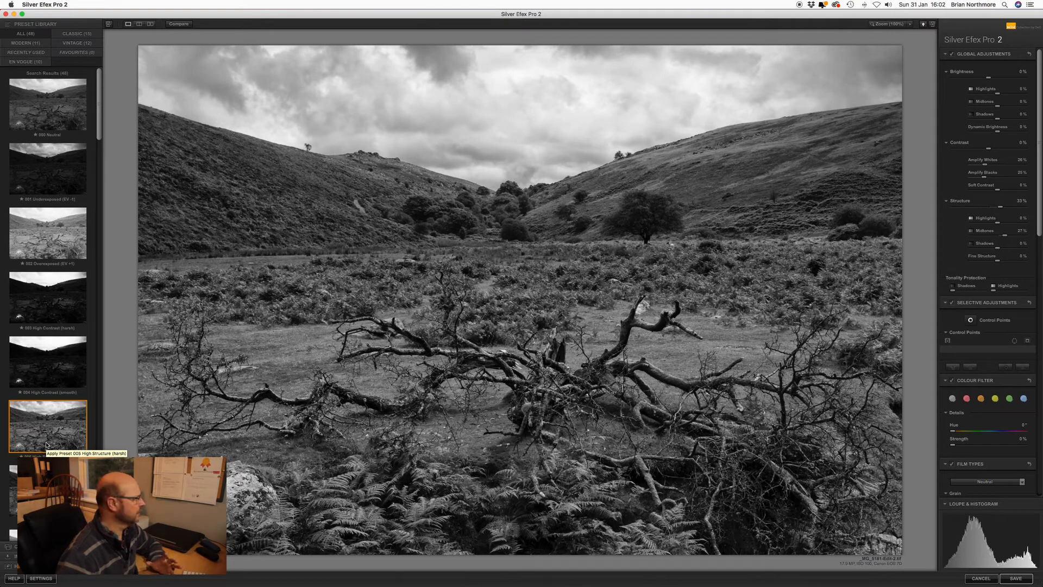
left_click(63, 110)
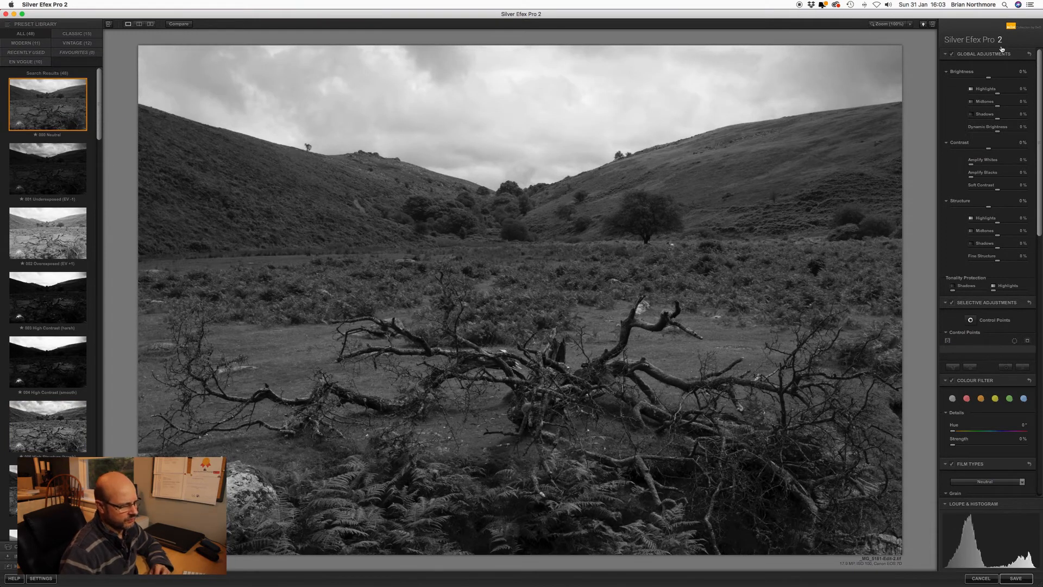
Look through the adjustment sections and turn on the histogram zone overlays for the darkest and brightest tones.
scroll(1007, 392, "down", 7)
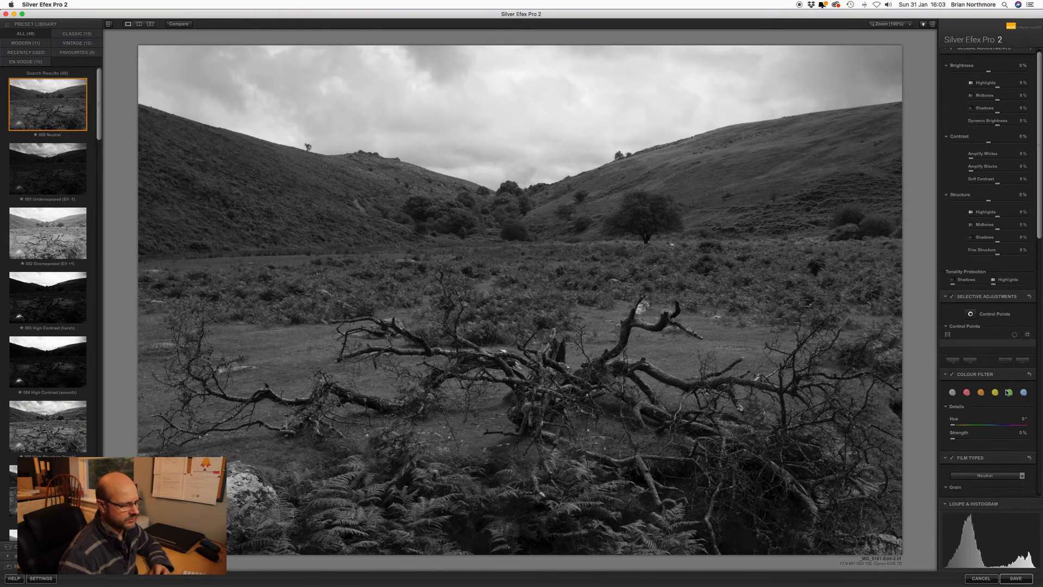
scroll(1007, 392, "down", 4)
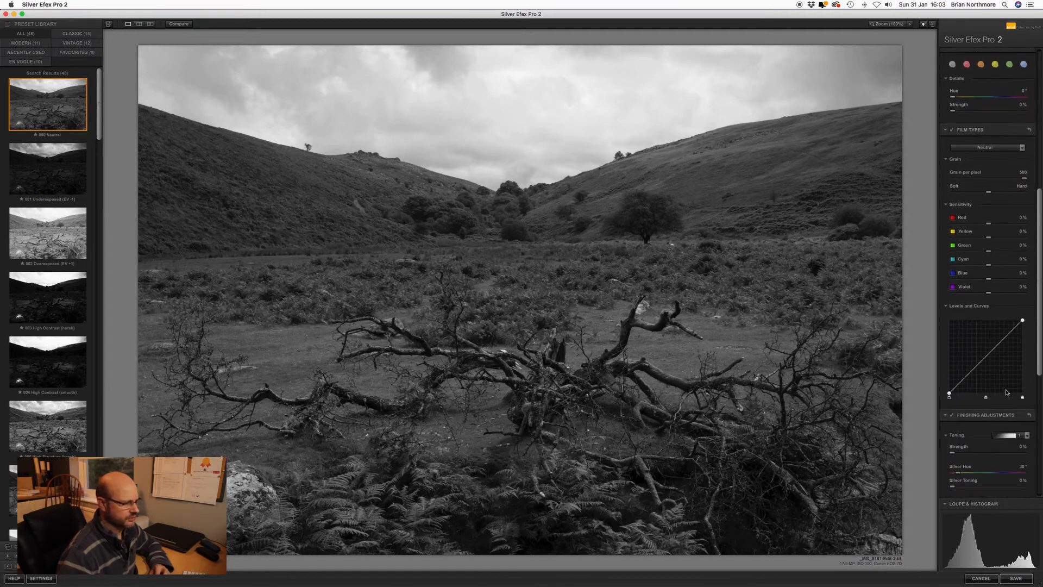
scroll(1006, 392, "up", 6)
scroll(1007, 392, "up", 5)
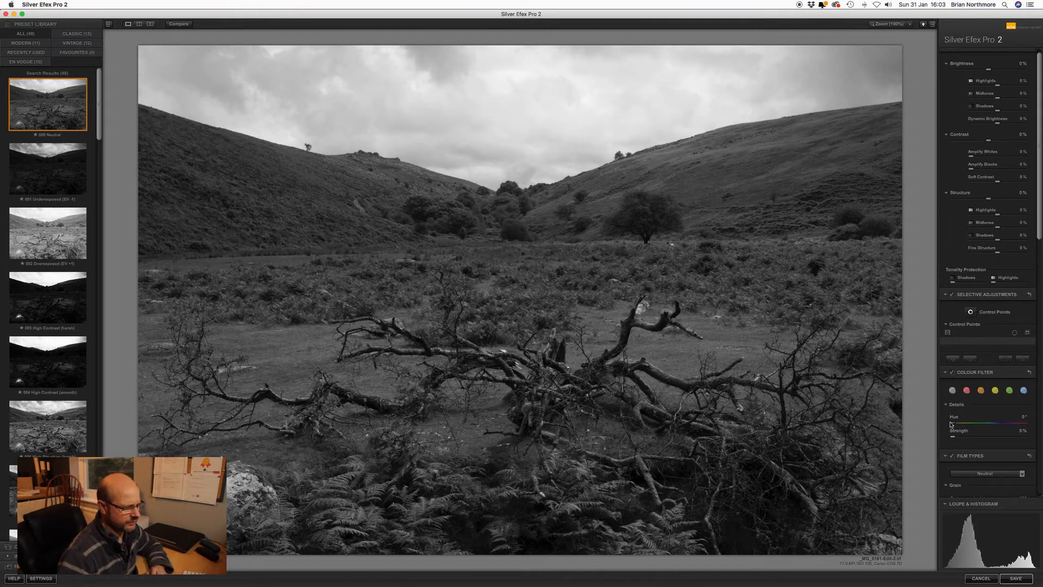
scroll(981, 451, "down", 10)
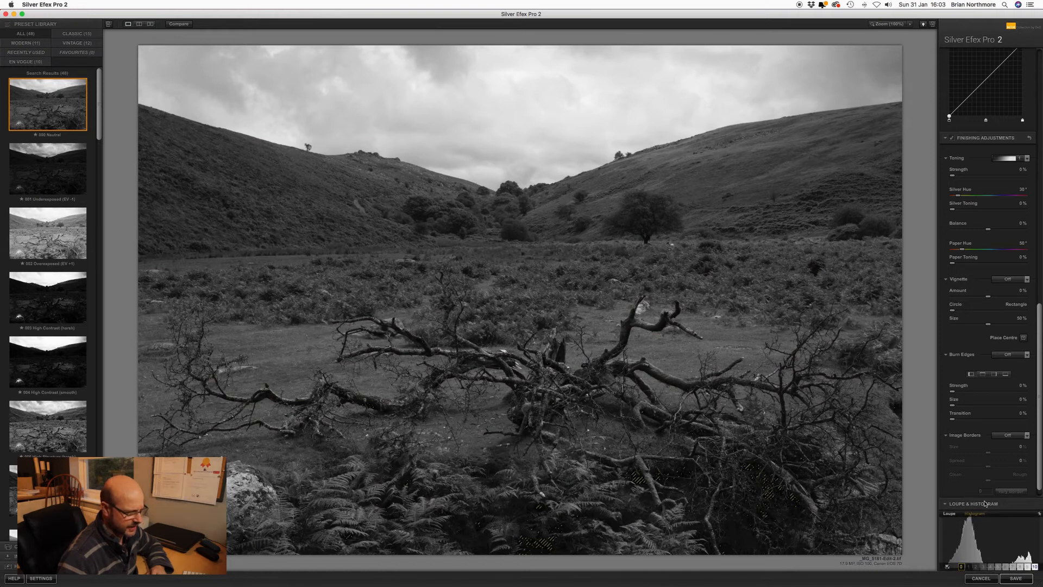
left_click(1035, 566)
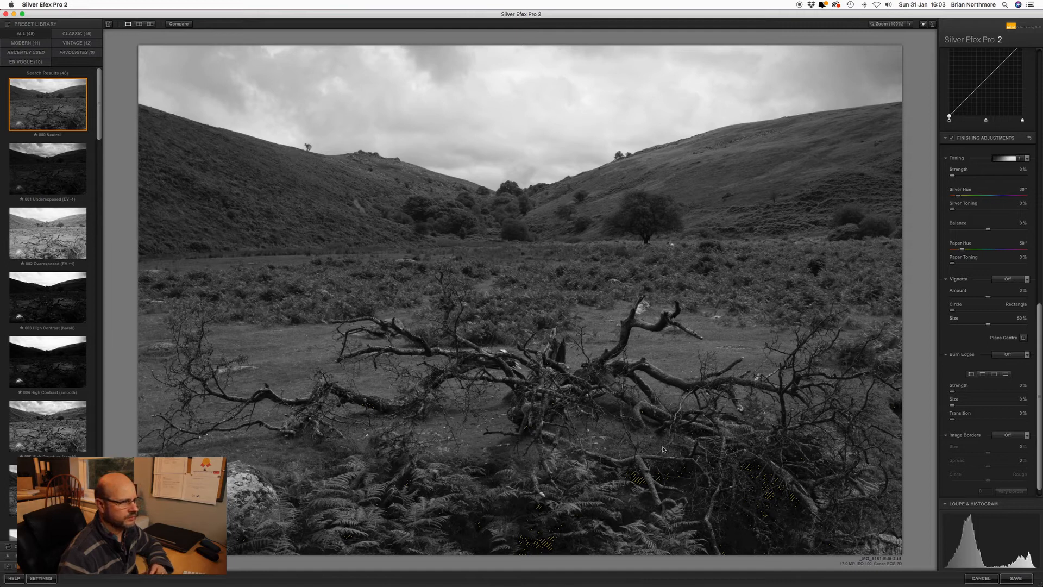
Raise the brightness of the highlights to 37% and of the midtones slightly, and set the overall Brightness to -2%.
scroll(993, 211, "up", 10)
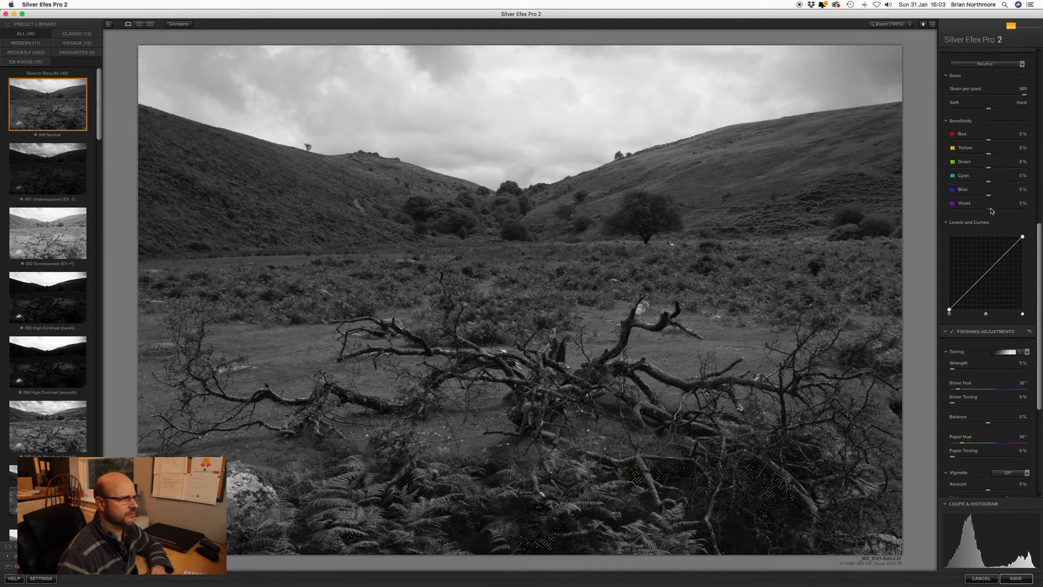
scroll(993, 212, "up", 4)
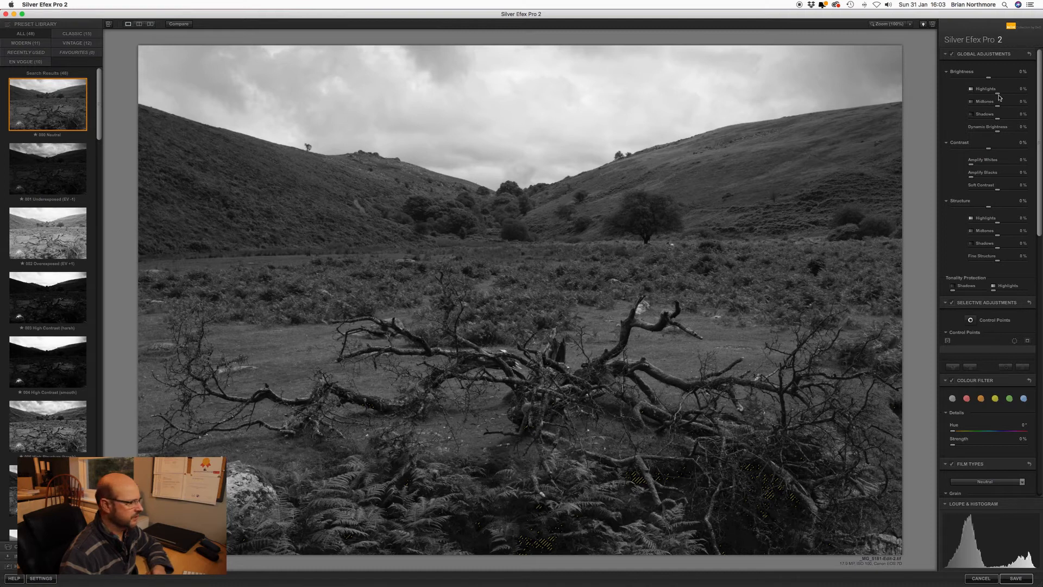
mouse_move(997, 95)
left_mouse_down()
mouse_move(1021, 98)
mouse_move(1009, 96)
mouse_move(998, 122)
mouse_move(991, 109)
mouse_move(1005, 112)
left_mouse_up()
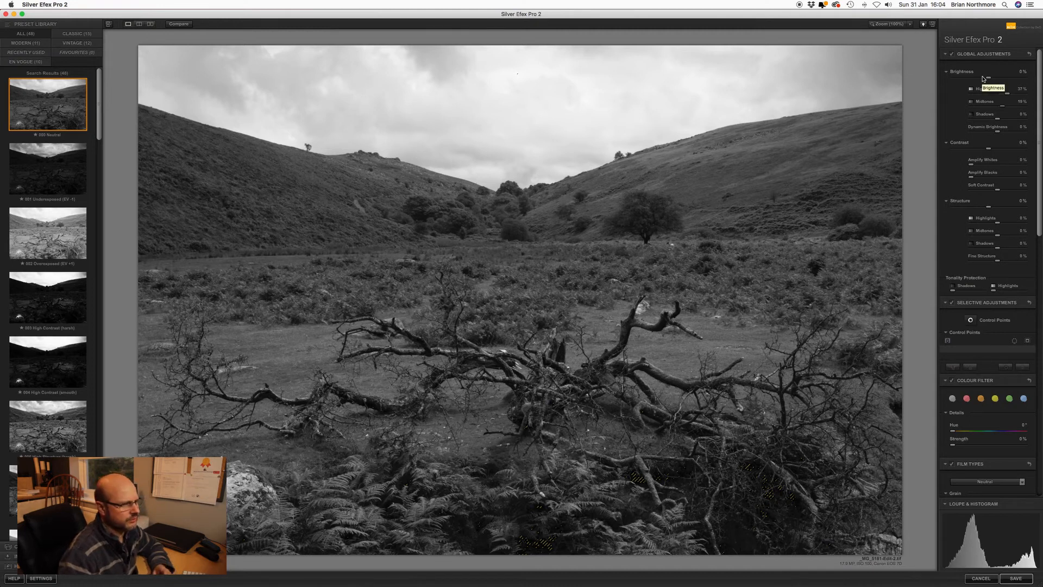
left_click_drag(989, 80, 987, 81)
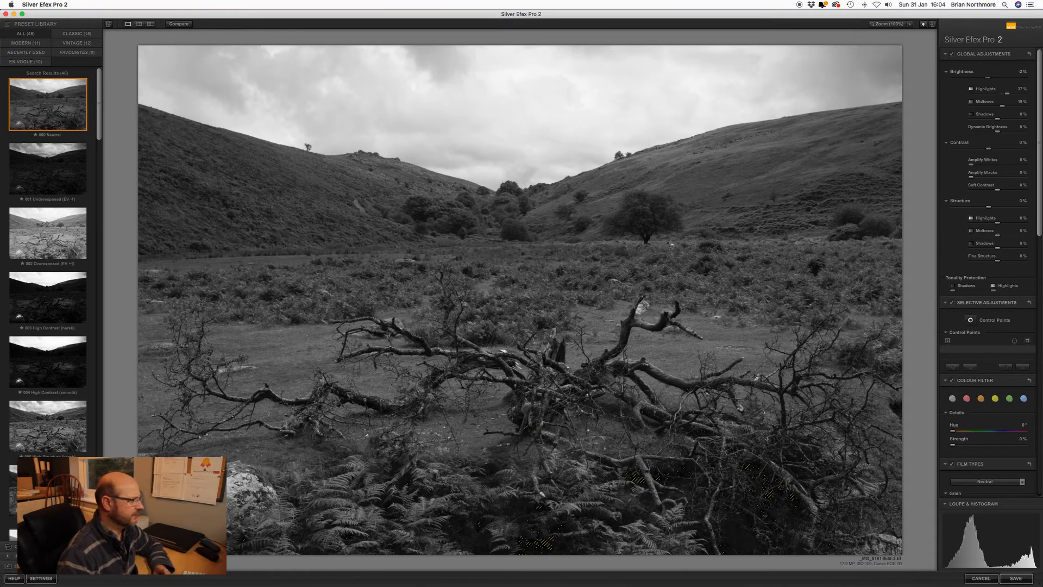
Try the red, orange, yellow, green and blue colour filters in turn, and return to the neutral filter.
left_click(967, 399)
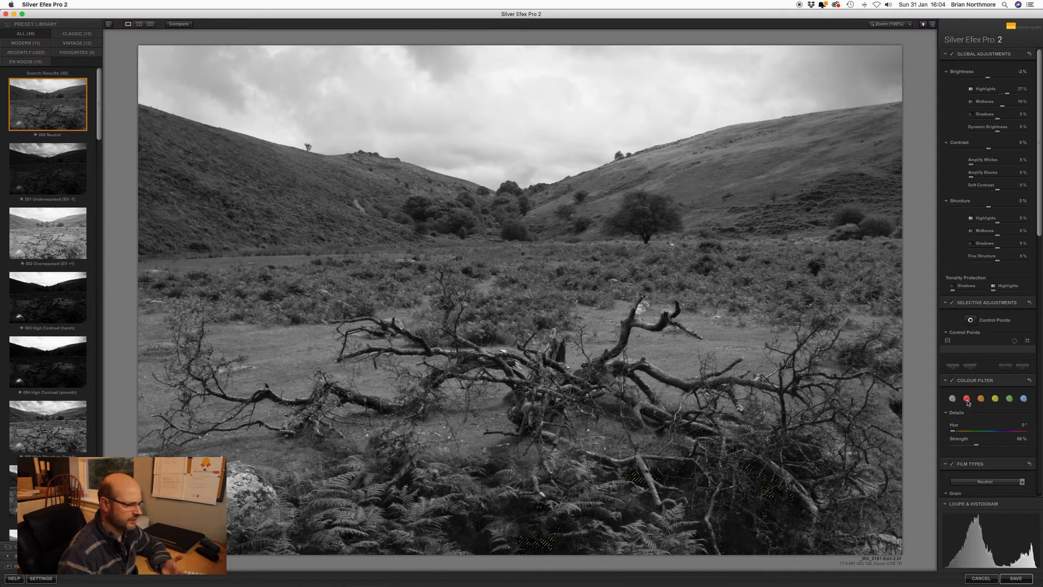
left_click(981, 400)
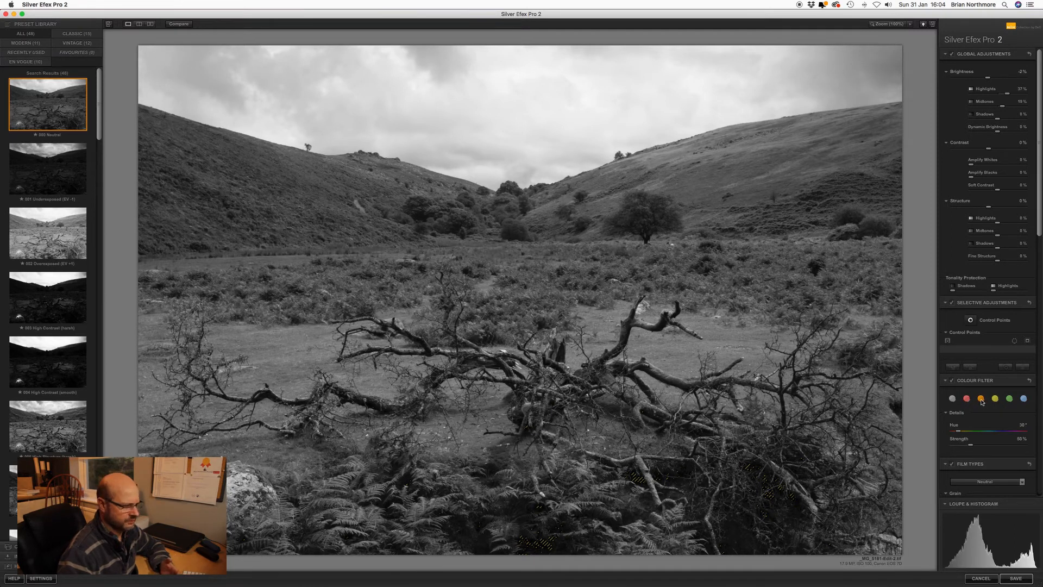
left_click(994, 399)
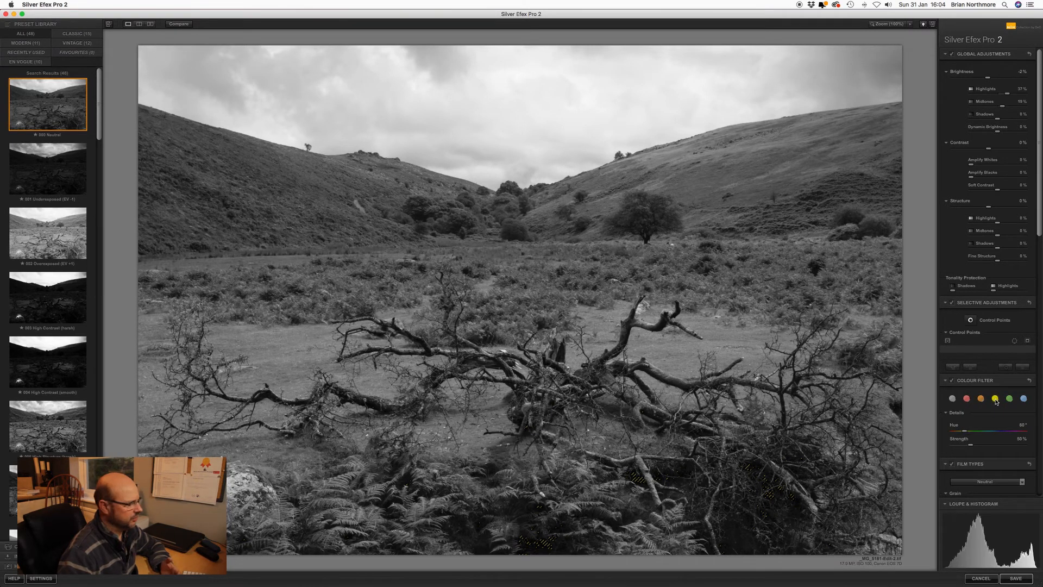
left_click(1009, 400)
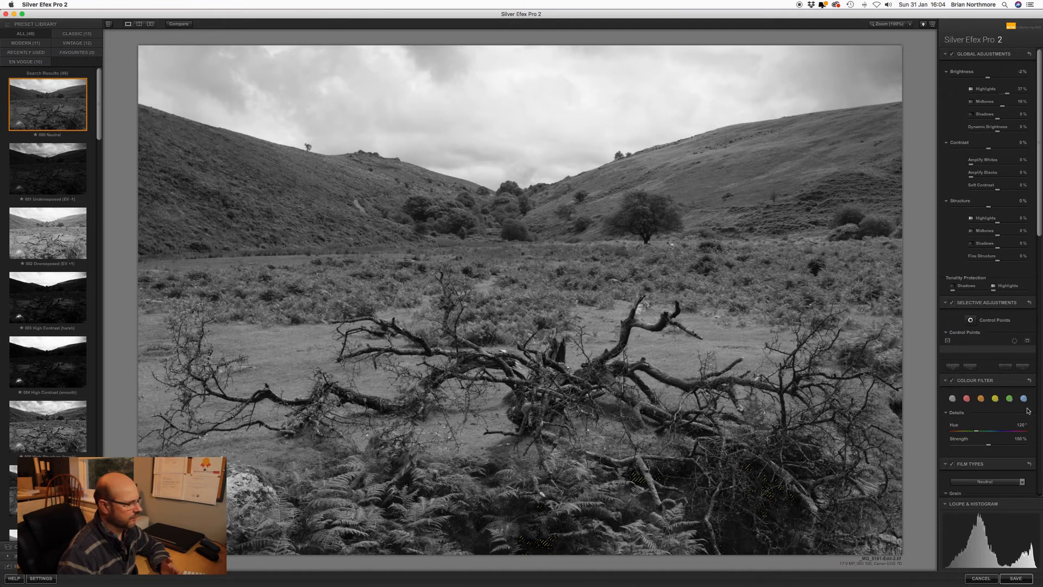
left_click(1024, 399)
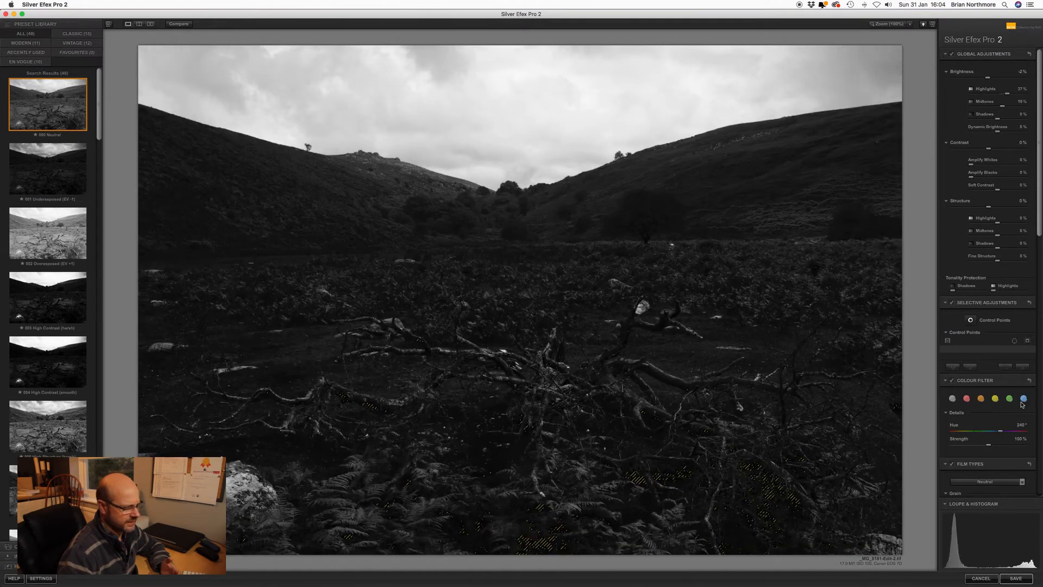
left_click(953, 399)
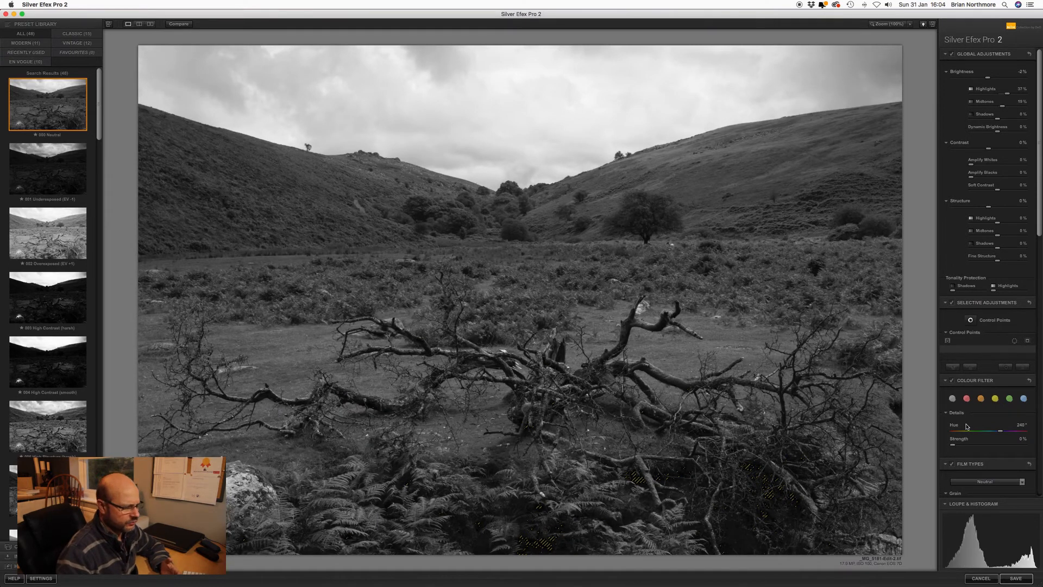
Raise the film sensitivity for yellow to about 48% and for green to about 19%.
scroll(970, 443, "down", 5)
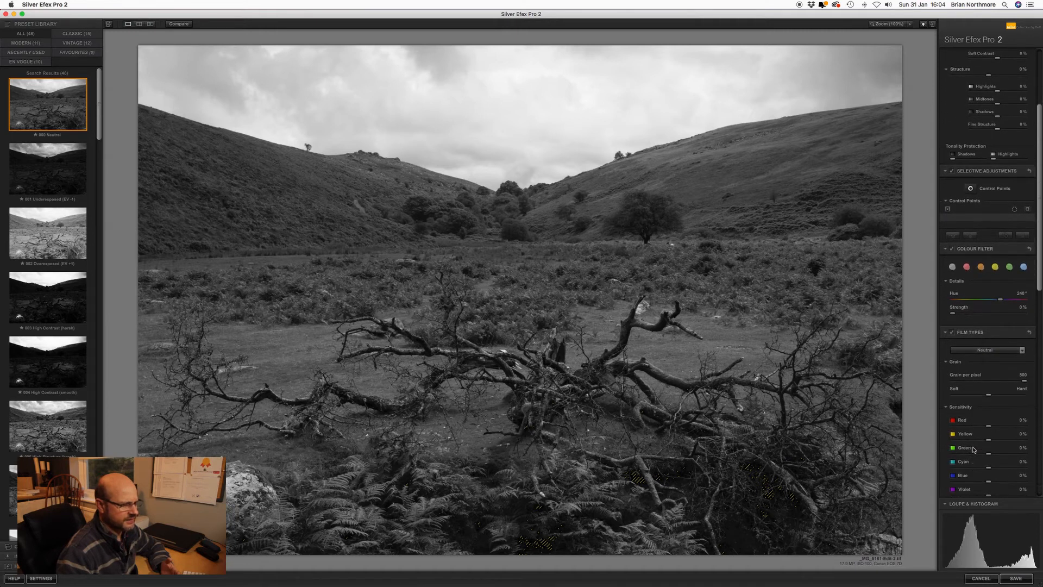
scroll(974, 450, "down", 1)
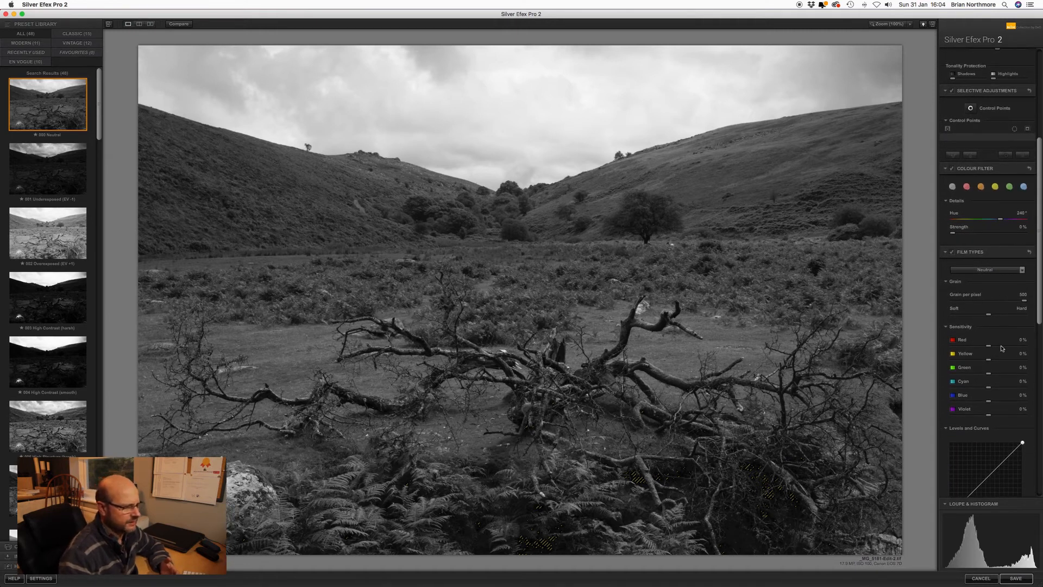
scroll(1002, 348, "down", 3)
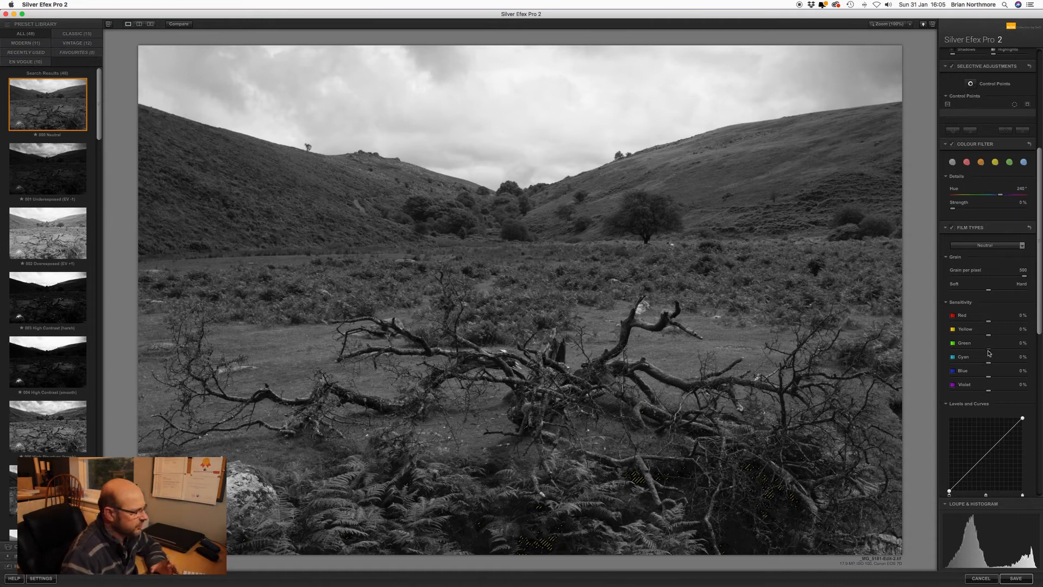
left_click_drag(989, 351, 983, 379)
double_click(983, 376)
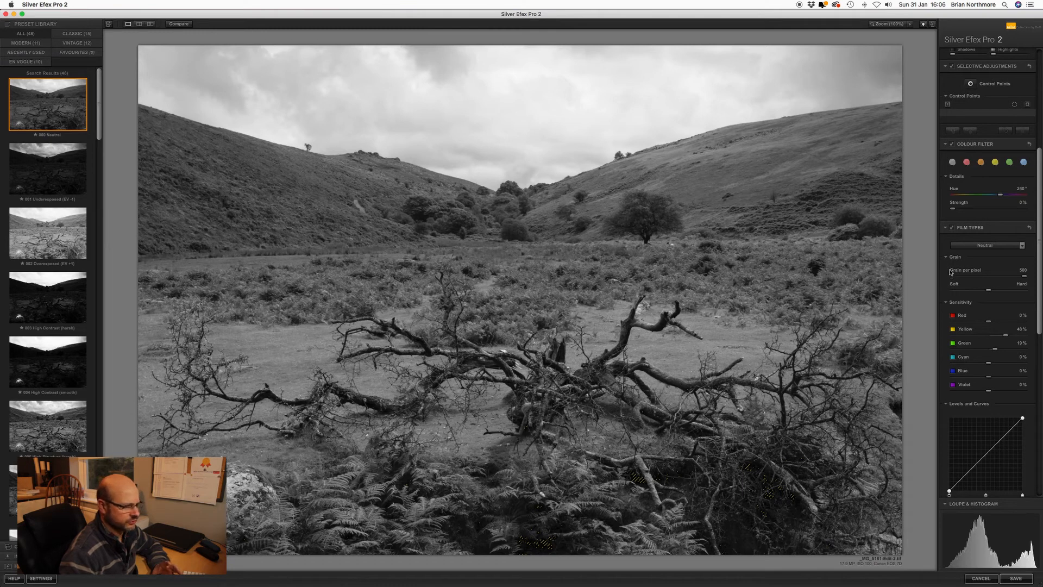
Look through the Levels and Curves and Finishing Adjustments settings, including toning, vignette, burn edges and image borders.
scroll(971, 312, "down", 10)
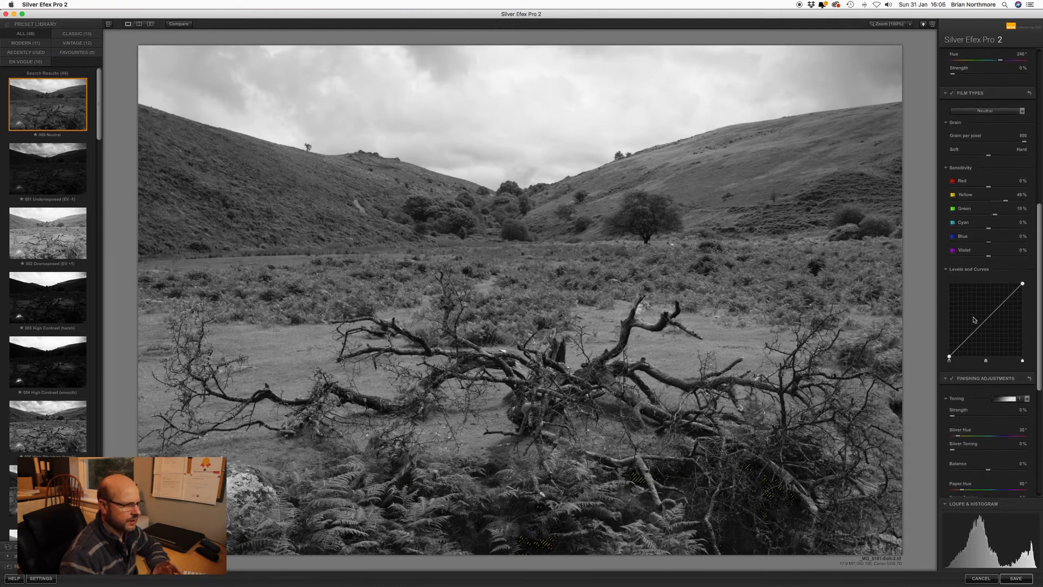
scroll(978, 321, "down", 5)
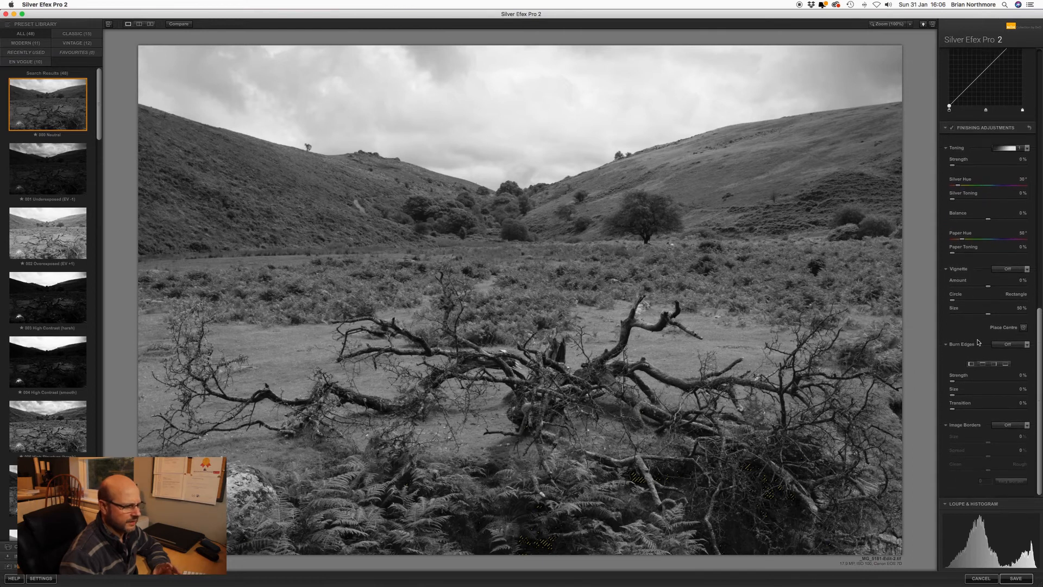
scroll(978, 342, "up", 5)
scroll(978, 343, "down", 4)
scroll(978, 342, "up", 15)
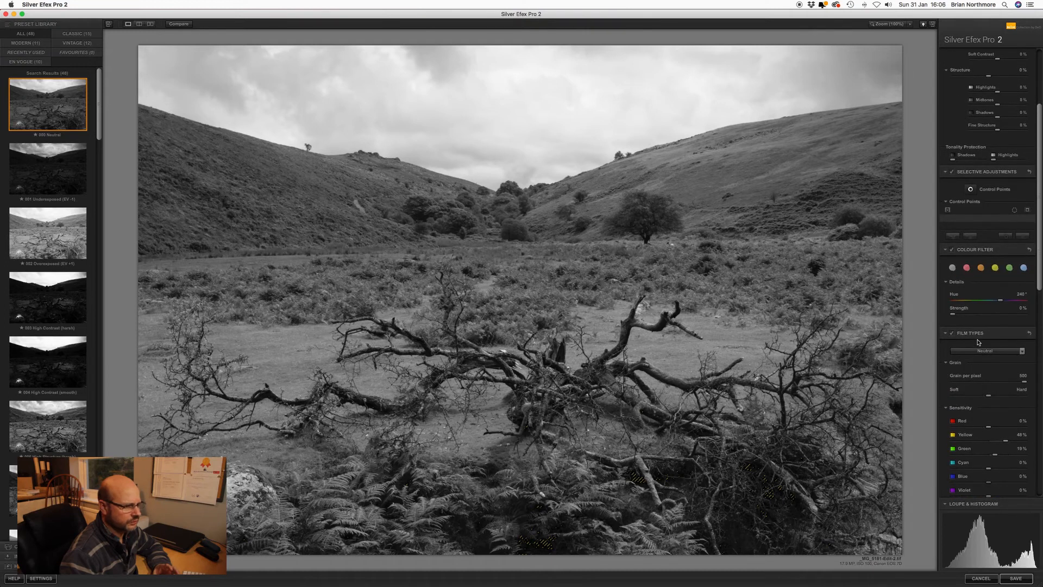
Place four control points on the distant trees: one on the lone tree and three on the central clump.
scroll(978, 342, "up", 5)
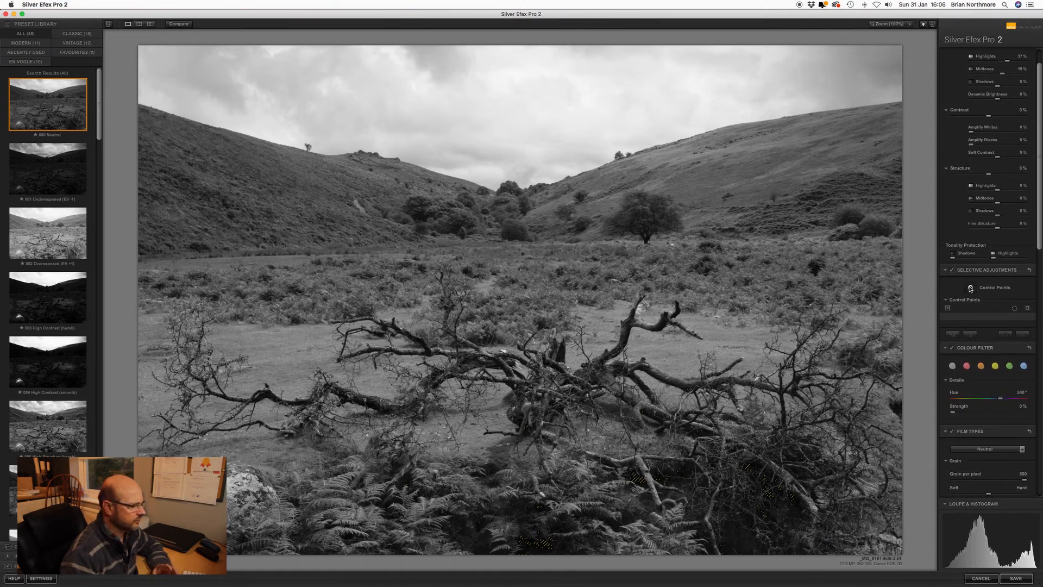
left_click(645, 214)
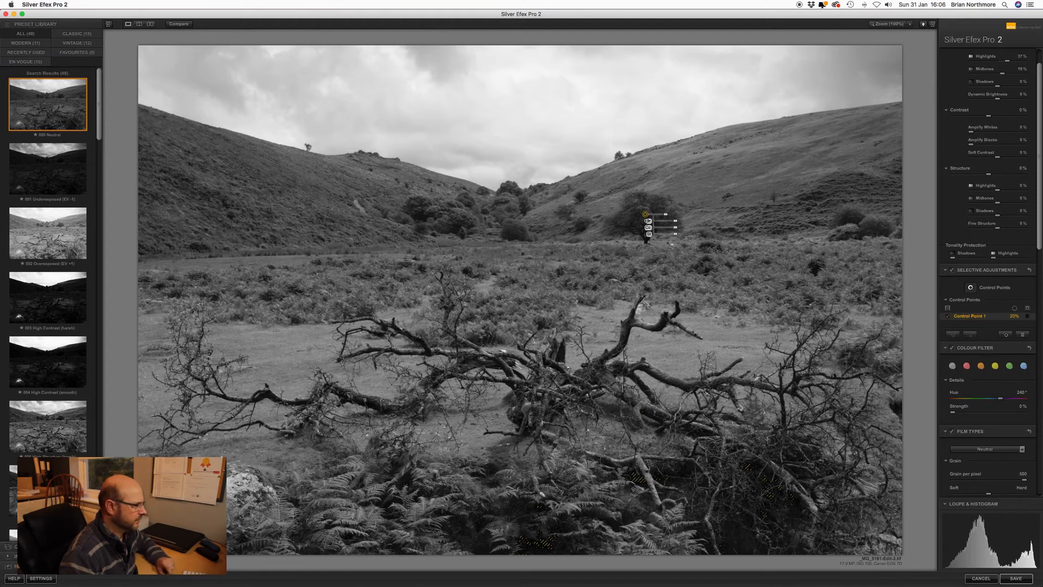
left_click(972, 288)
left_click(458, 214)
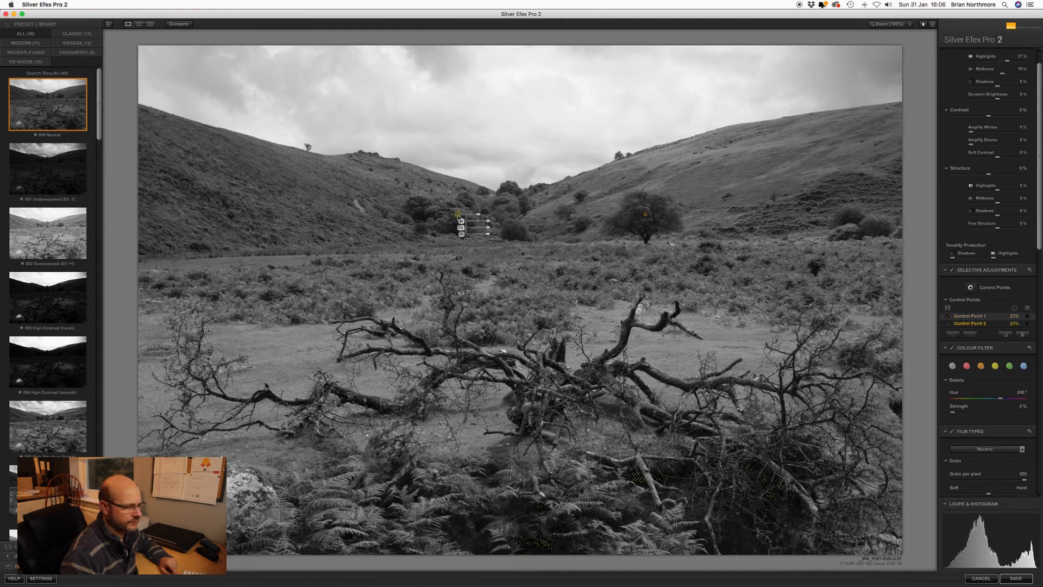
left_click(970, 287)
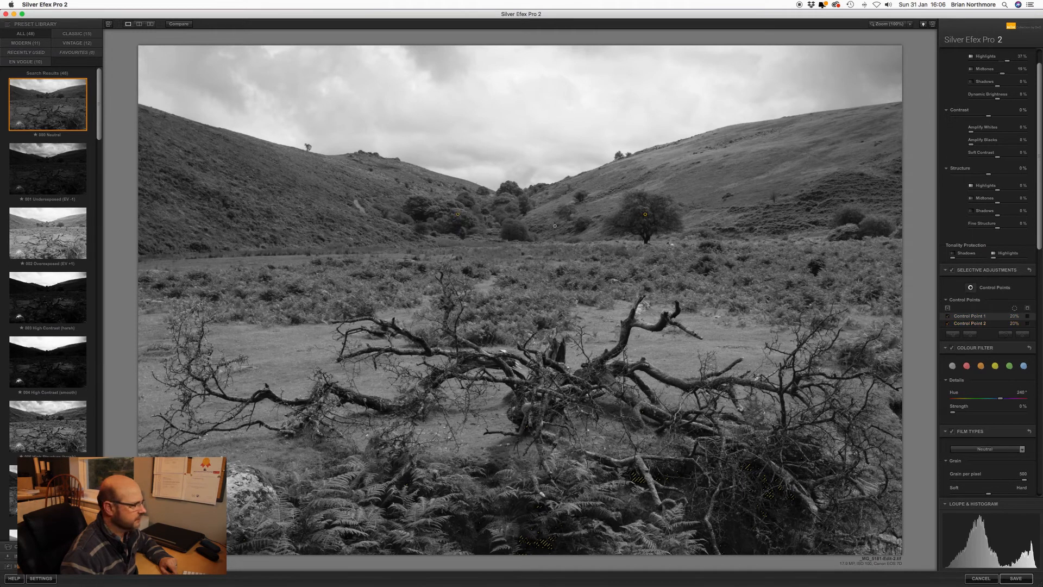
left_click(504, 207)
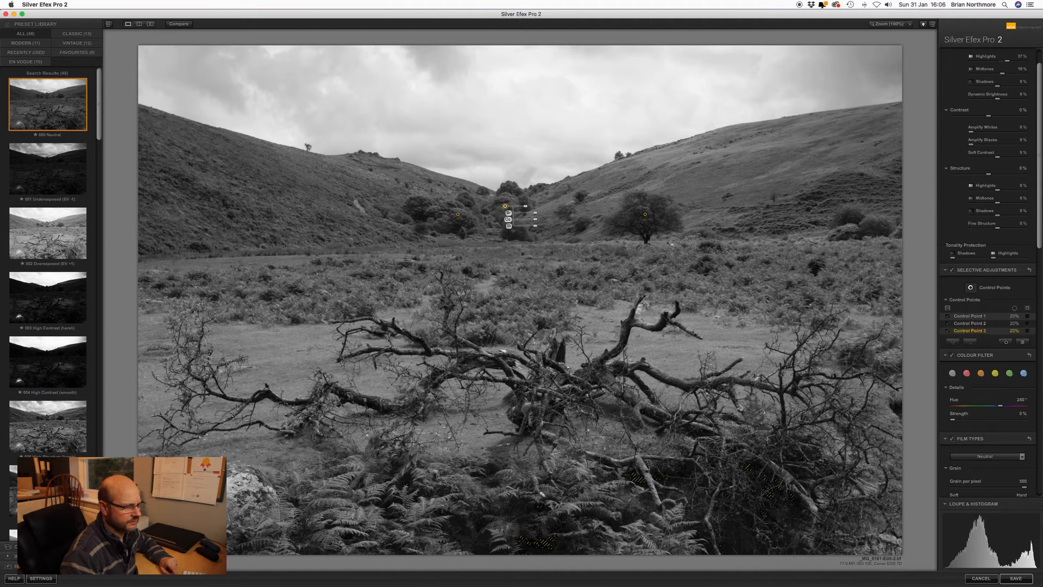
left_click(970, 287)
left_click(512, 230)
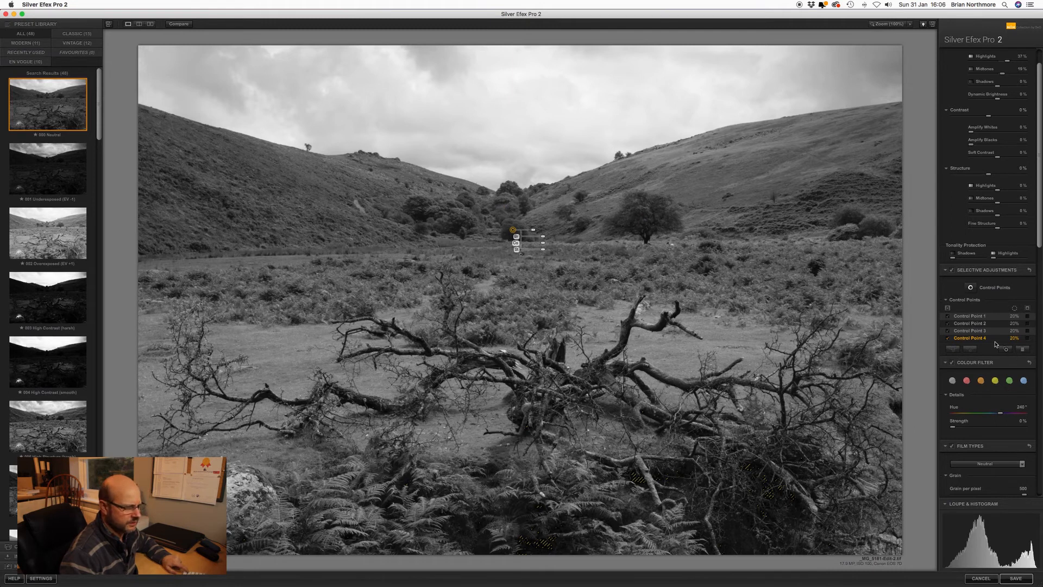
Select Control Points 1 to 4 and combine them into one group.
left_click(979, 318)
left_click(977, 324, "shift")
left_click(967, 331, "shift")
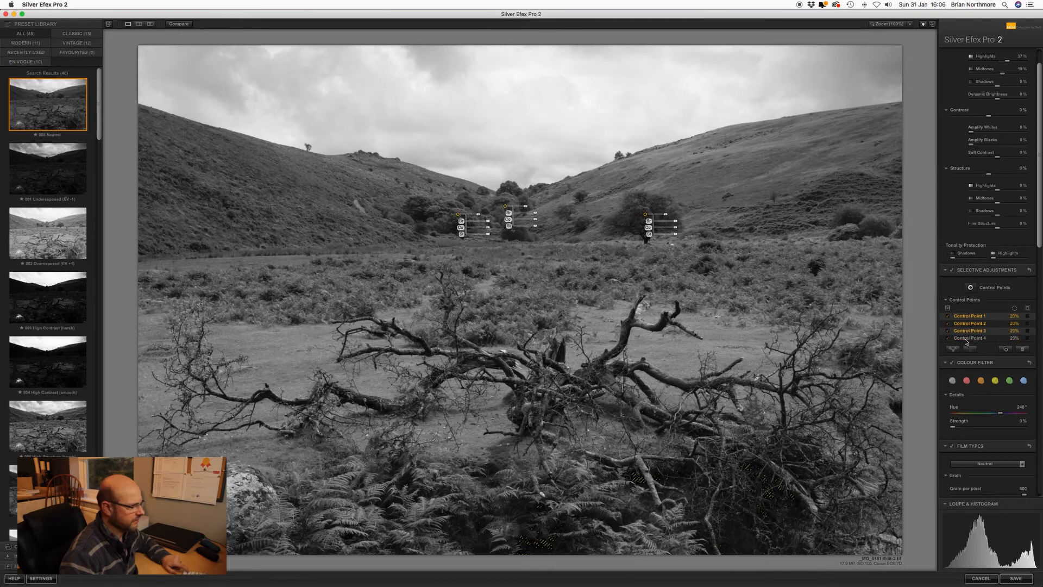
left_click(965, 339, "shift")
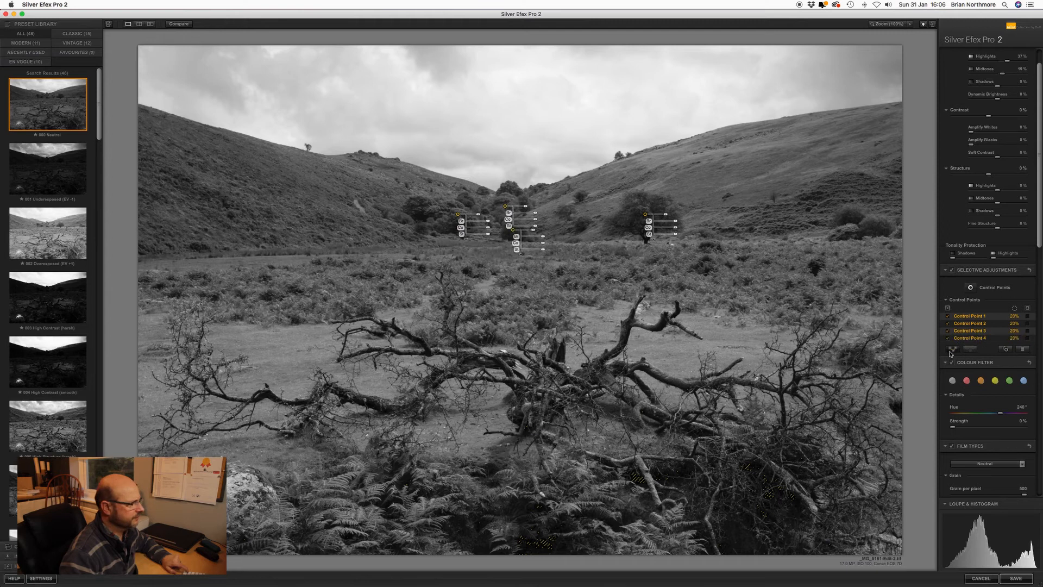
left_click(953, 349)
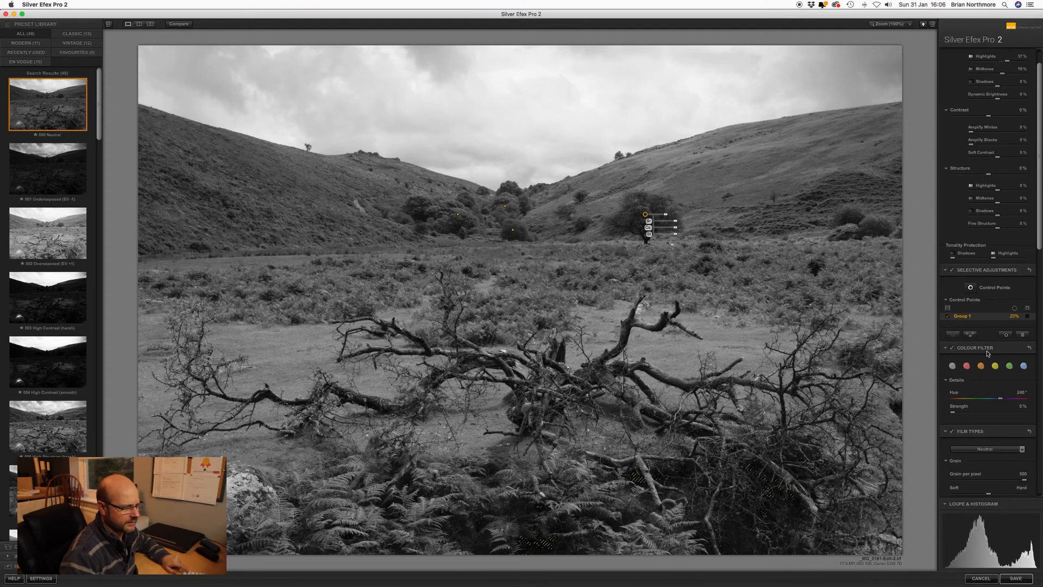
Show the group's mask and reduce the area of influence of the control points on the trees.
left_click(1028, 317)
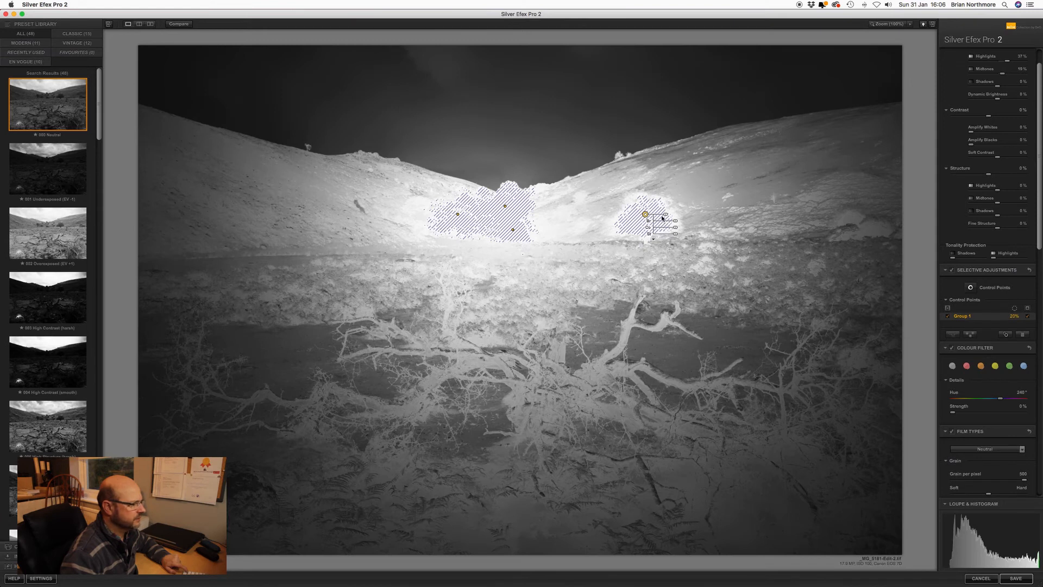
mouse_move(664, 217)
left_mouse_down()
mouse_move(675, 215)
mouse_move(660, 216)
left_mouse_up()
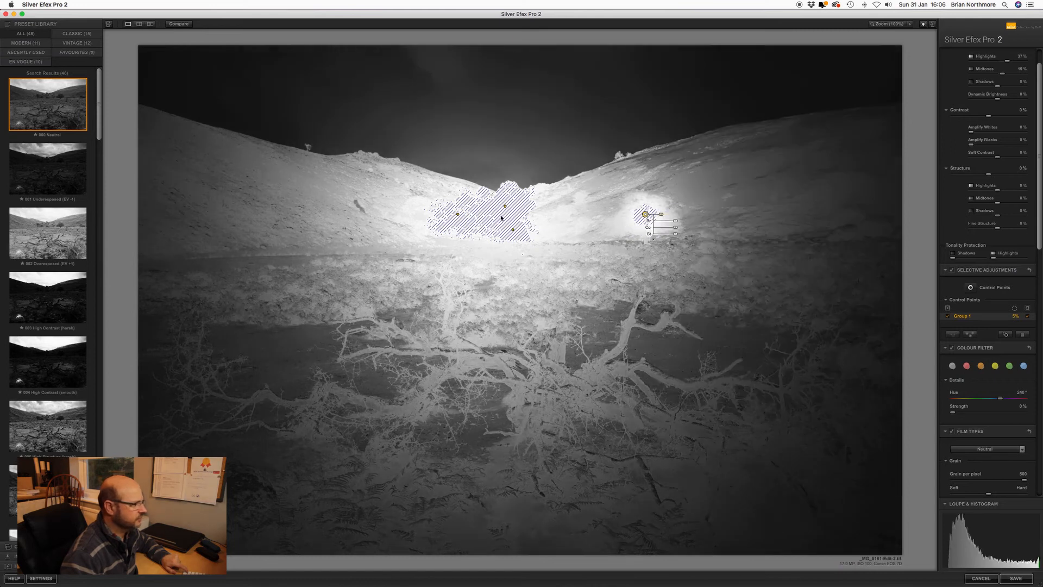
left_click(513, 232)
left_click_drag(534, 232, 476, 217)
left_click(505, 206)
left_click(459, 215)
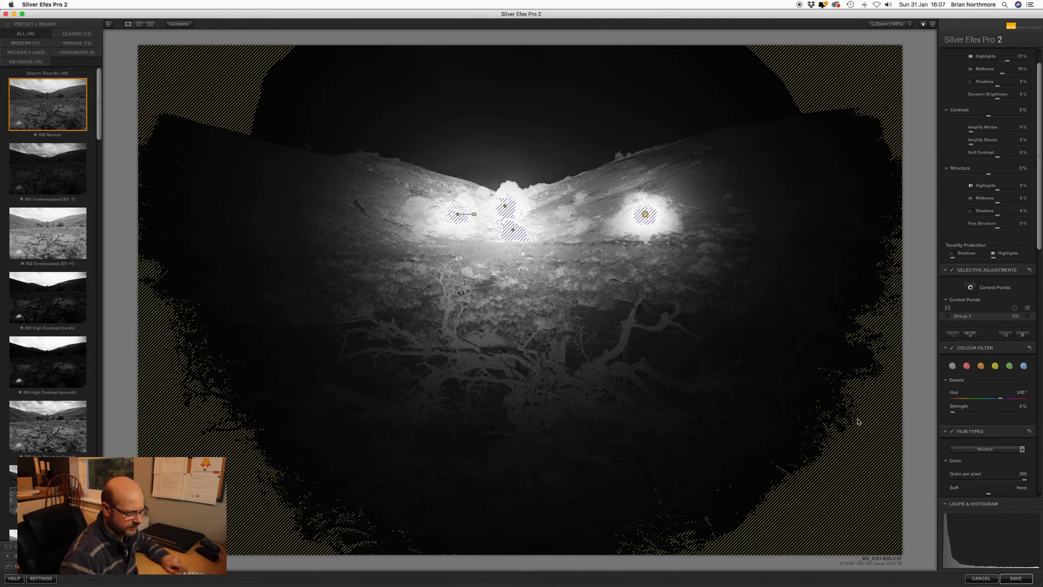
Turn off the histogram zone overlays and reposition the three control points to cover the central tree clump.
mouse_move(1024, 555)
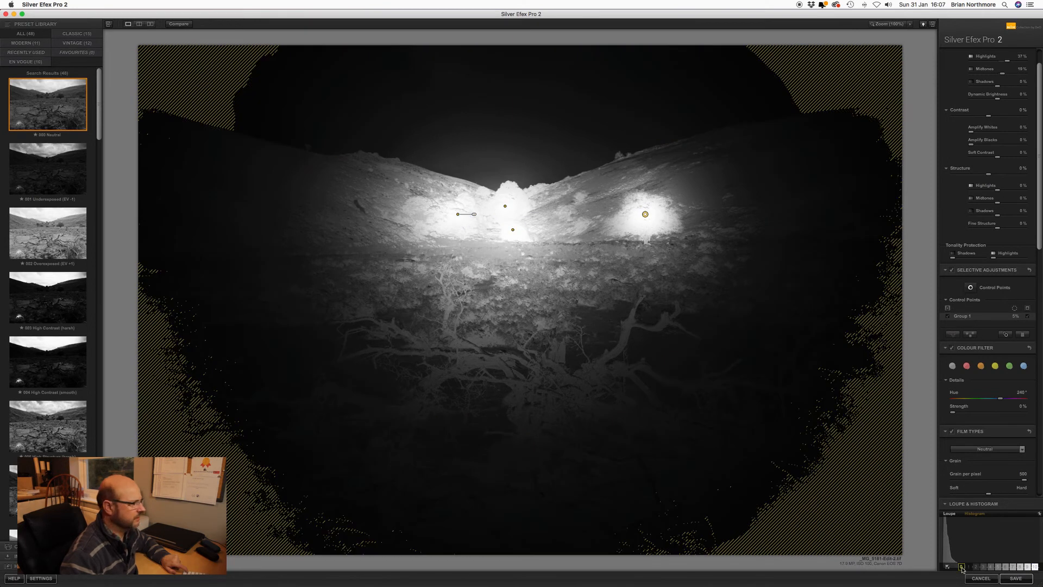
left_click_drag(474, 217, 474, 215)
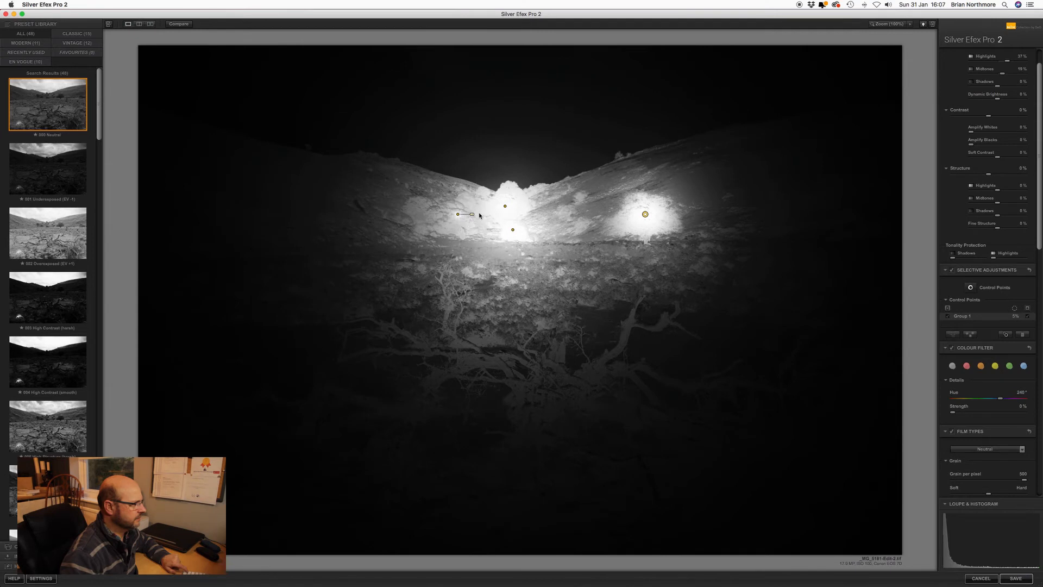
left_click(504, 207)
left_click(513, 231)
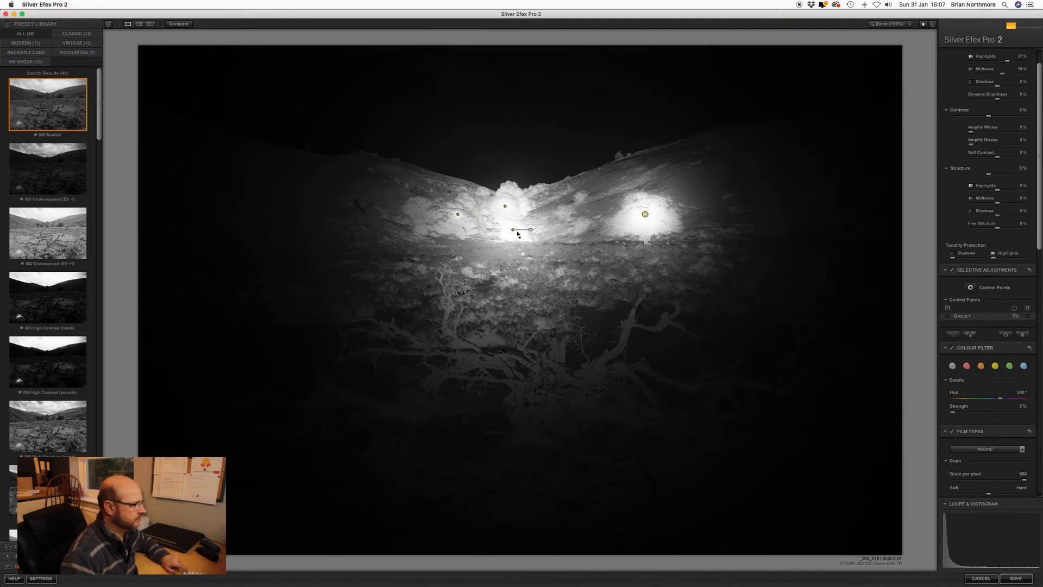
left_click_drag(531, 230, 510, 192)
left_click(504, 205)
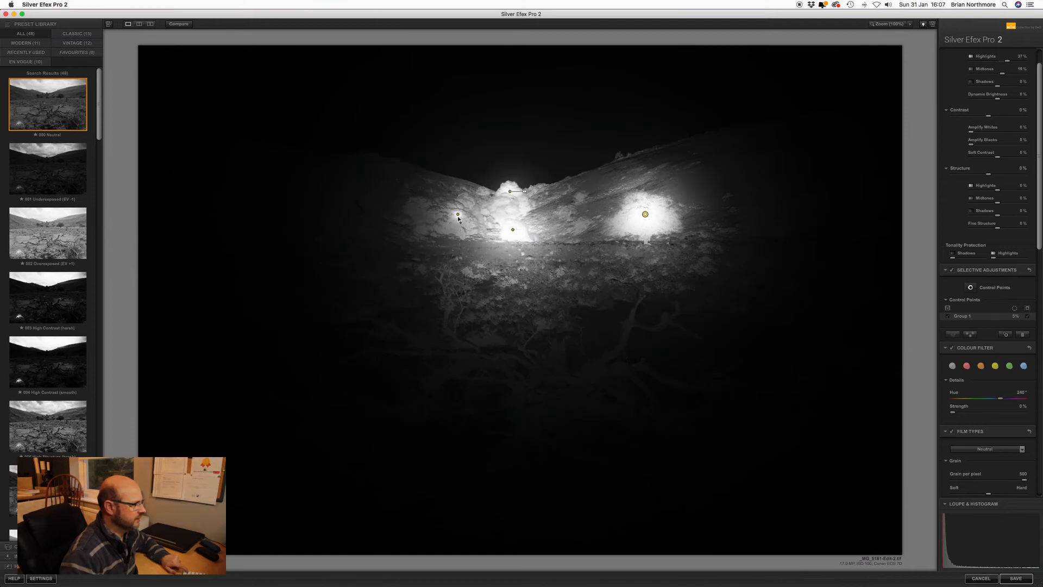
left_click_drag(458, 214, 508, 217)
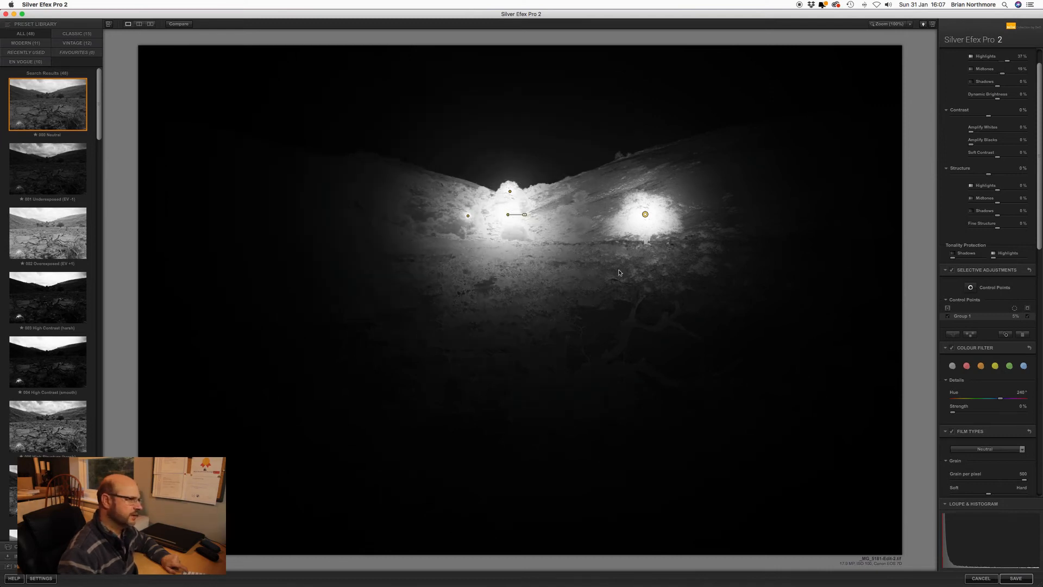
Fine-tune the area of influence of the lone tree's control point and hide the group's mask.
left_click(646, 215)
left_click_drag(659, 216, 660, 217)
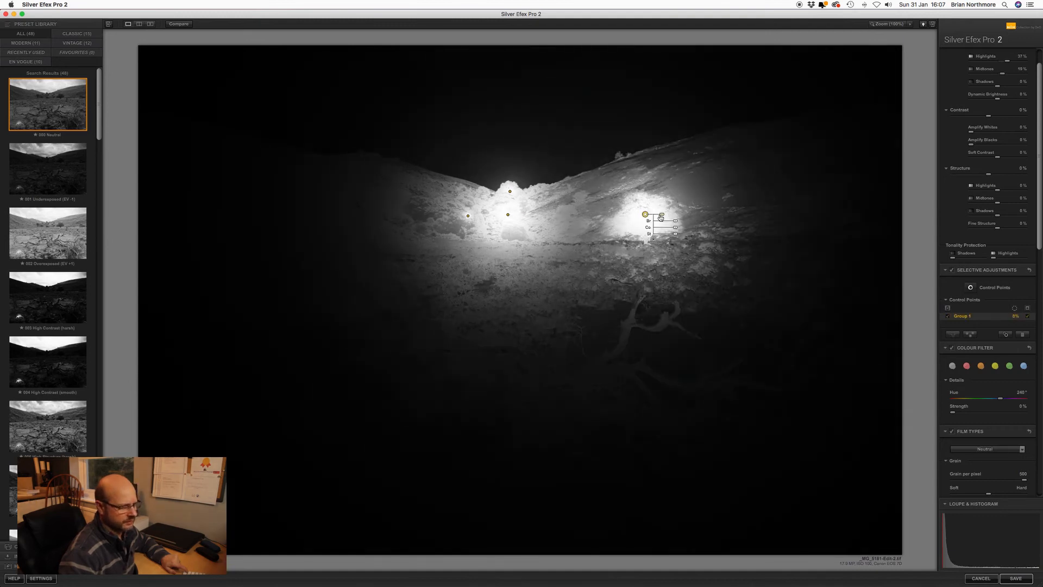
scroll(1025, 316, "down", 1)
left_click(1028, 312)
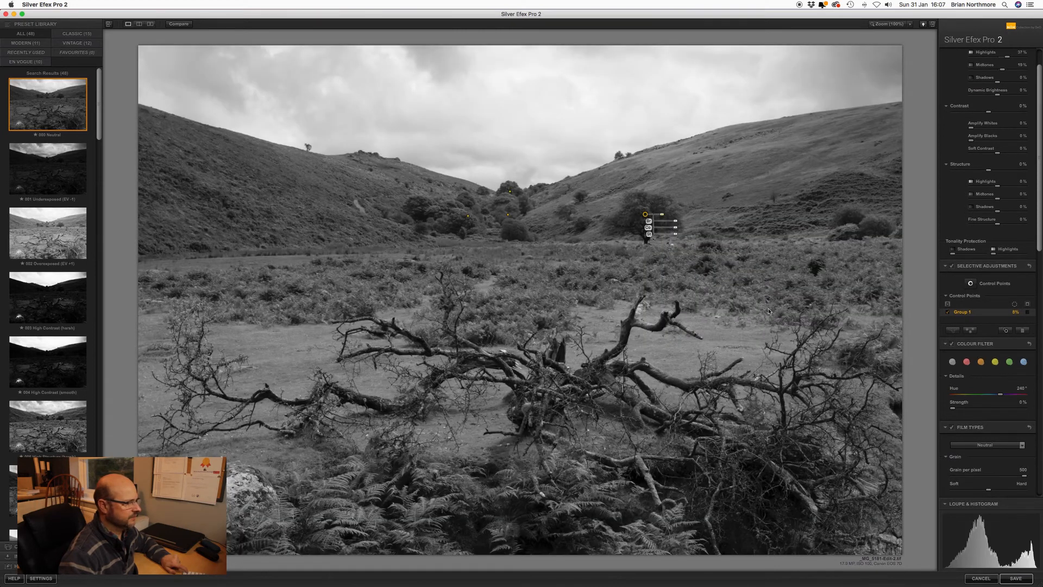
Expand the tree group's control point settings, raise Structure and Amplify Whites slightly, and adjust Brightness.
left_click(654, 239)
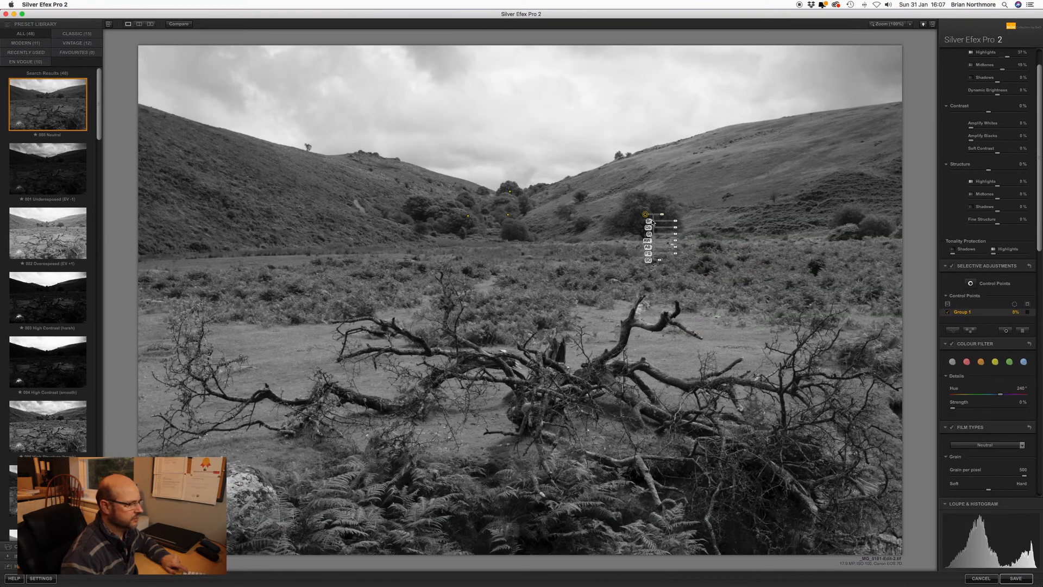
left_click_drag(675, 223, 673, 223)
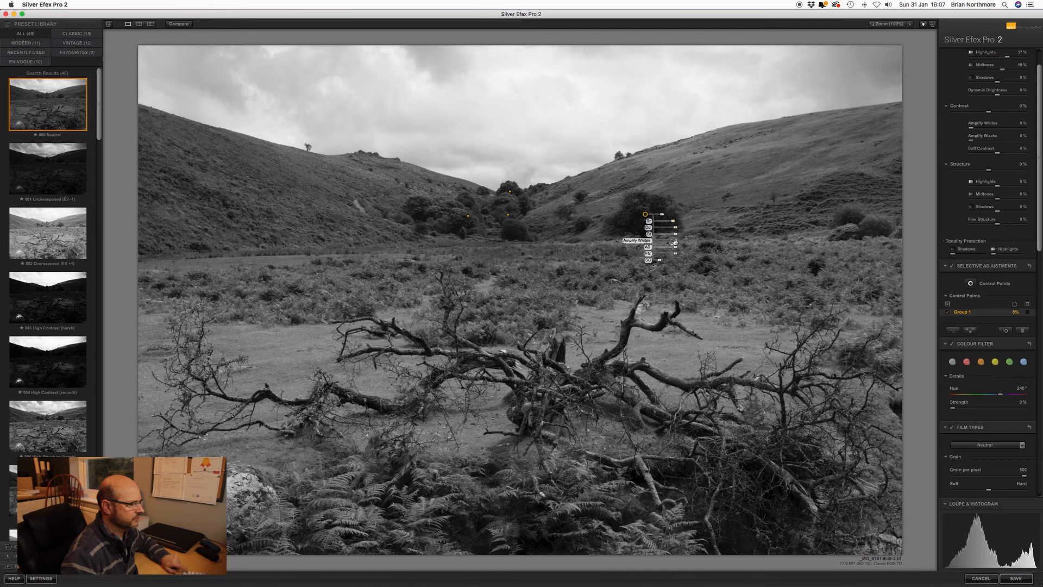
left_click_drag(675, 235, 681, 237)
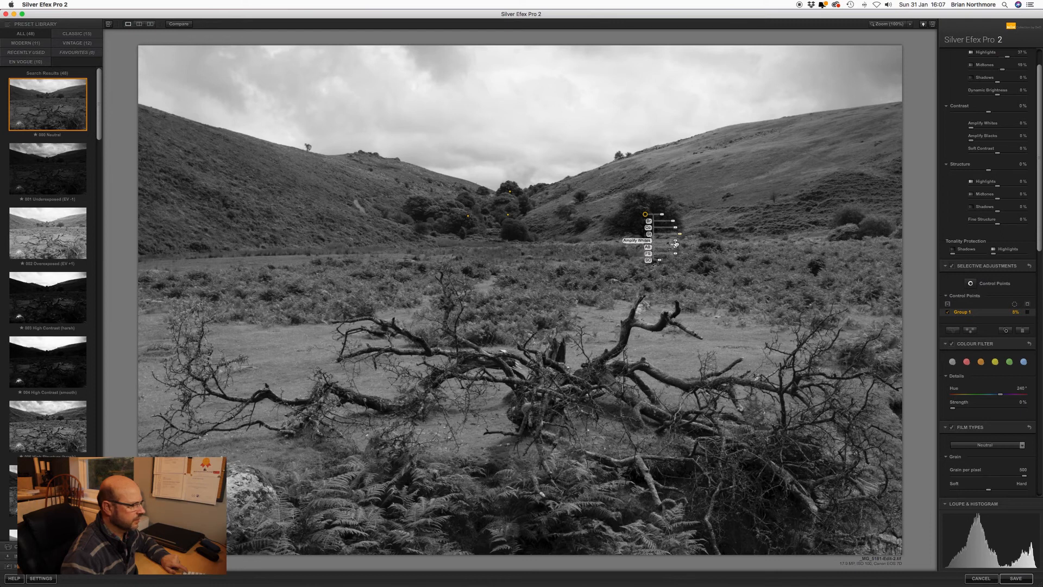
left_click_drag(676, 243, 676, 223)
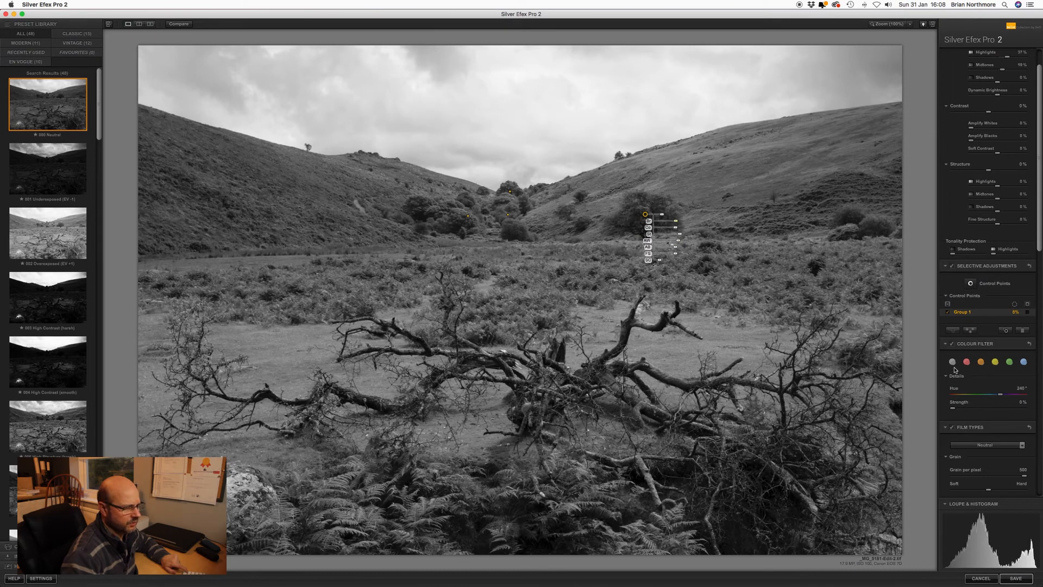
Switch the tree group's adjustments off and on to compare the trees before and after.
left_click(948, 314)
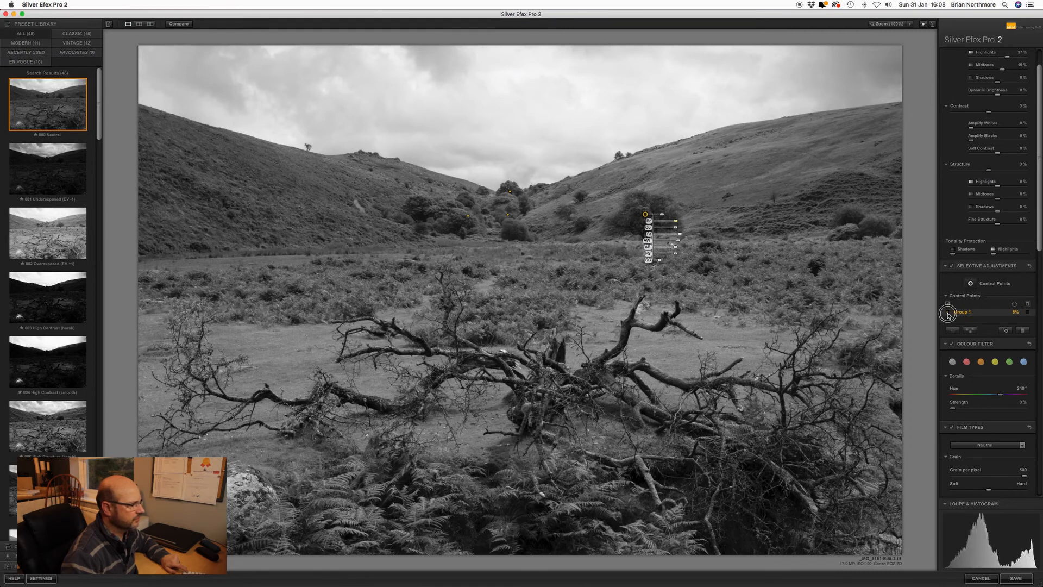
left_click(948, 314)
left_click(948, 314)
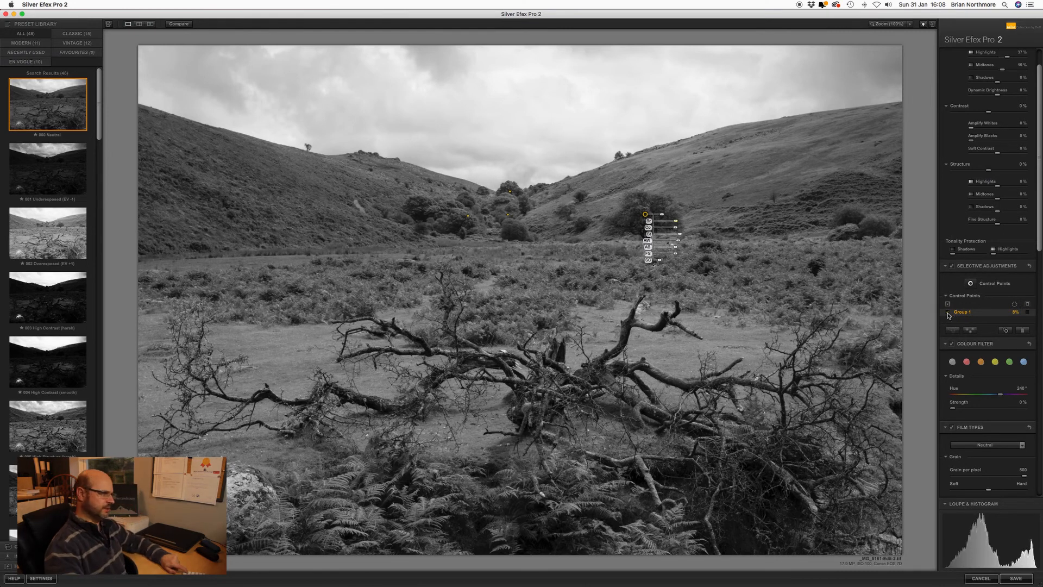
Add a control point on the fallen tree's trunk, show only its mask, and reduce its area of influence to 14%.
left_click(769, 300)
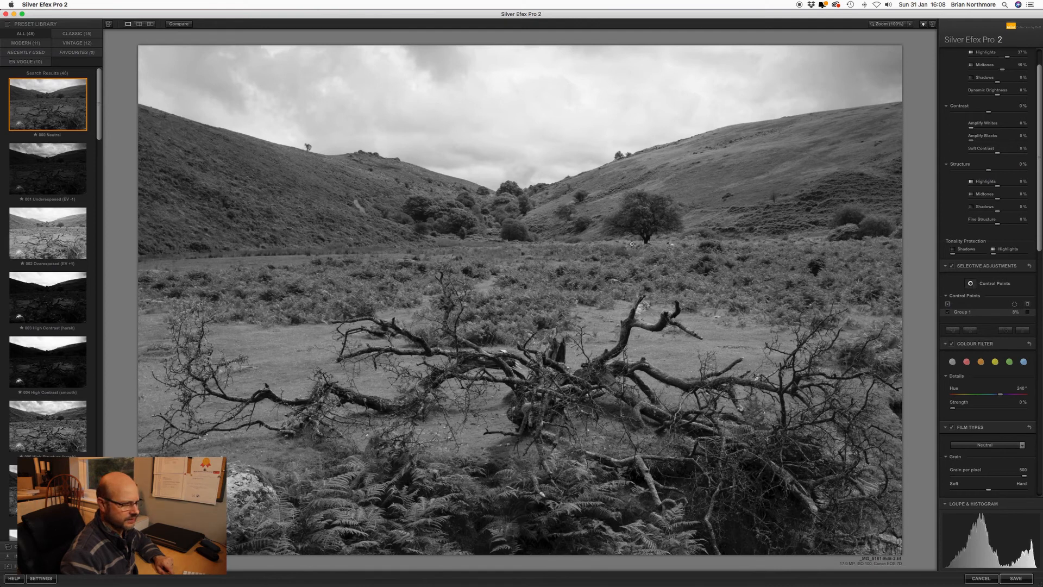
left_click(598, 368)
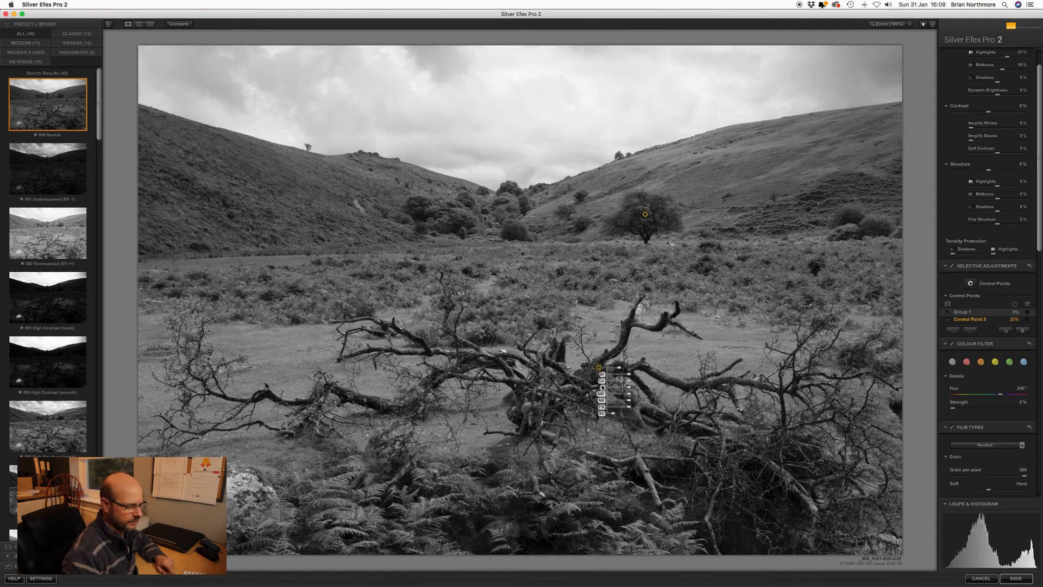
left_click(1028, 314)
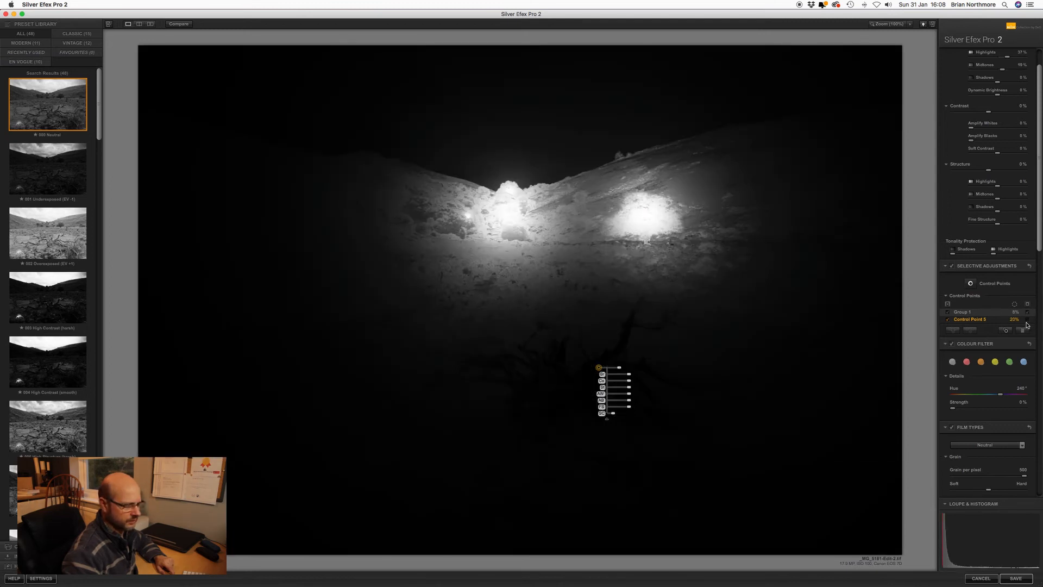
left_click(1027, 318)
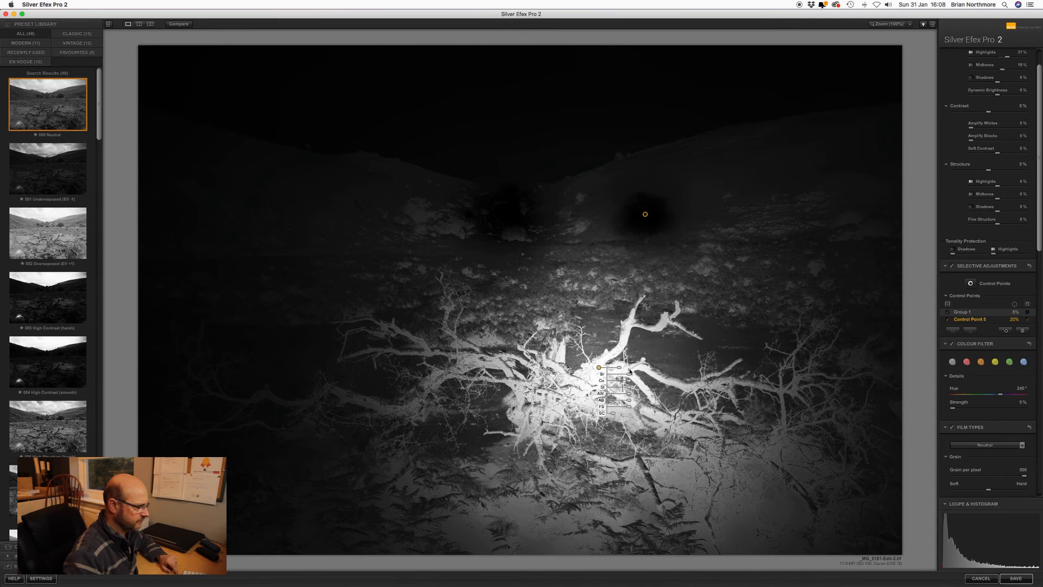
left_click_drag(621, 369, 617, 370)
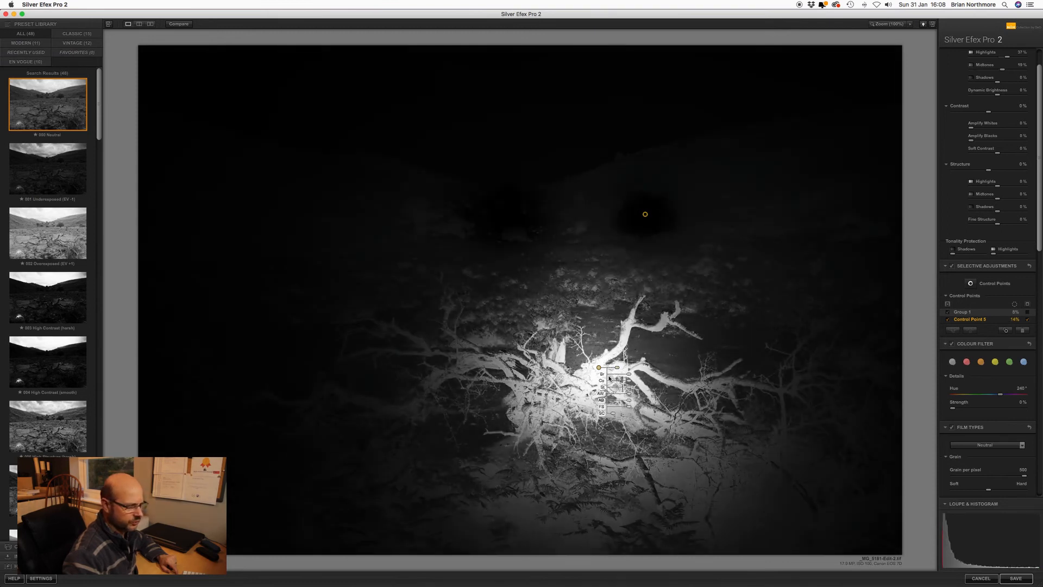
Duplicate the fallen tree's control point three times, covering the trunk base with a smaller area, the left branches and the right branches.
left_click(1005, 330)
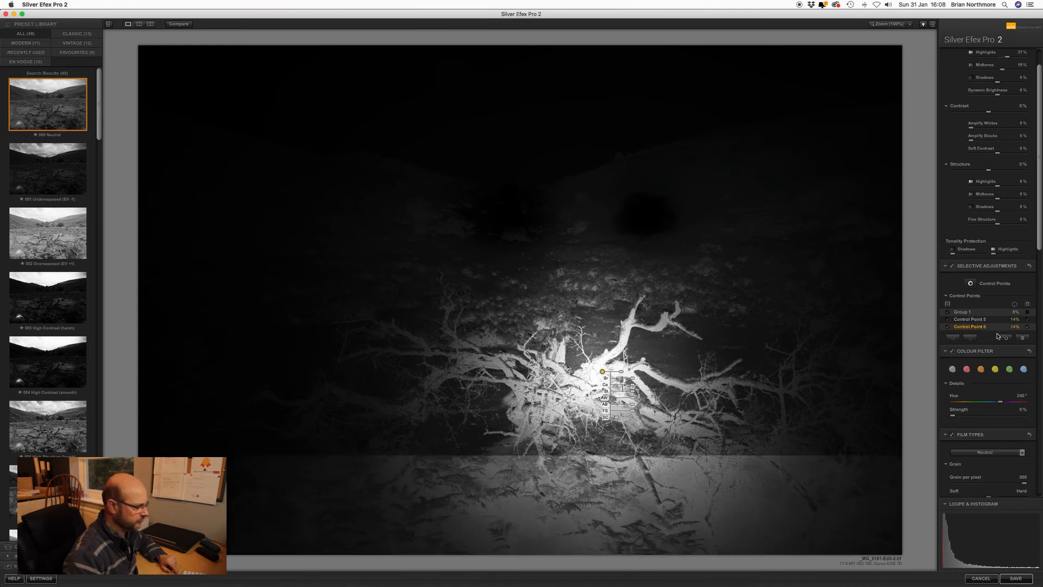
left_click_drag(602, 371, 537, 414)
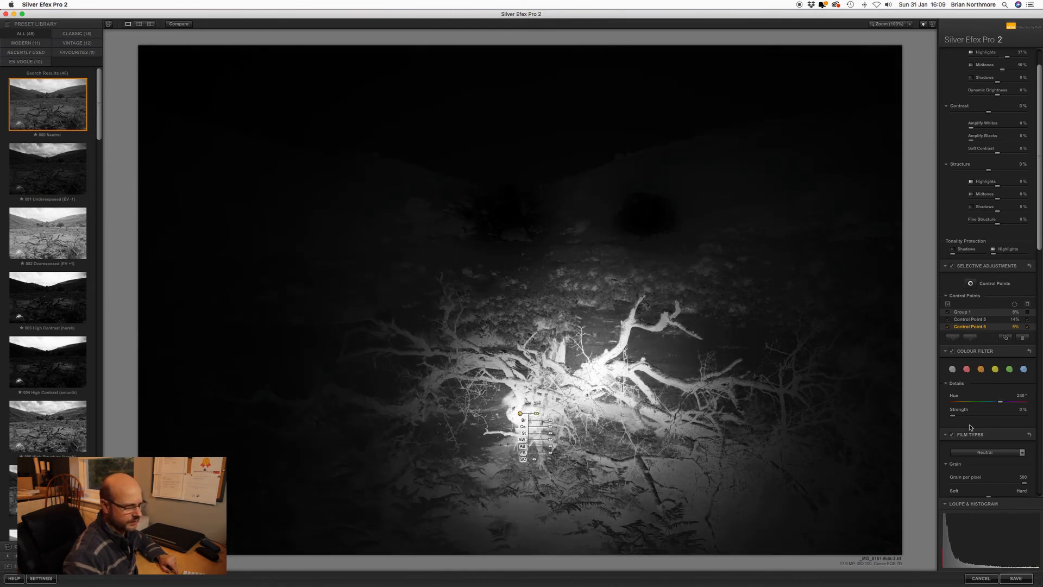
left_click(1006, 337)
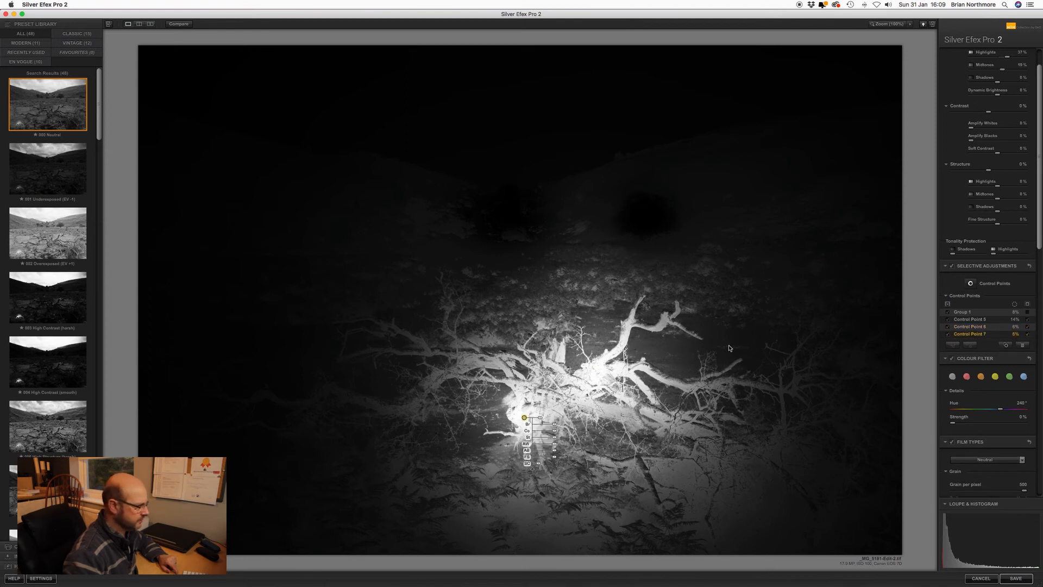
left_click_drag(524, 418, 460, 366)
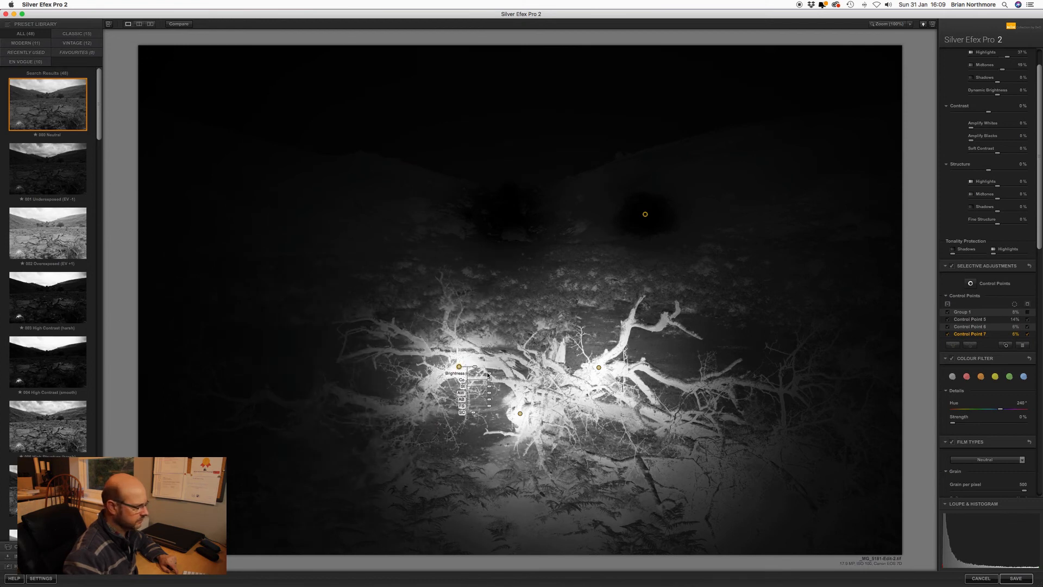
left_click(1008, 347)
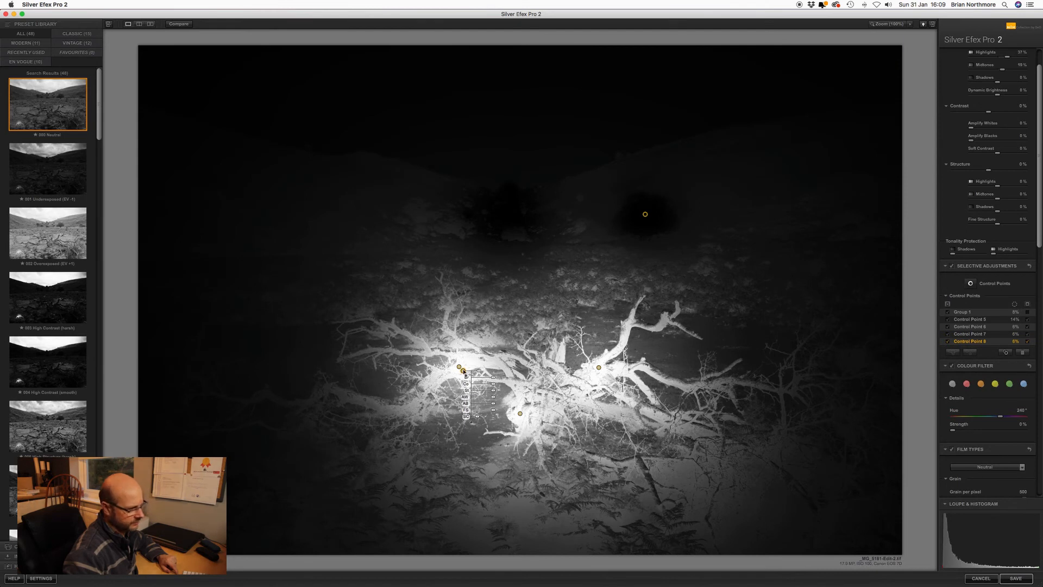
left_click_drag(463, 370, 714, 384)
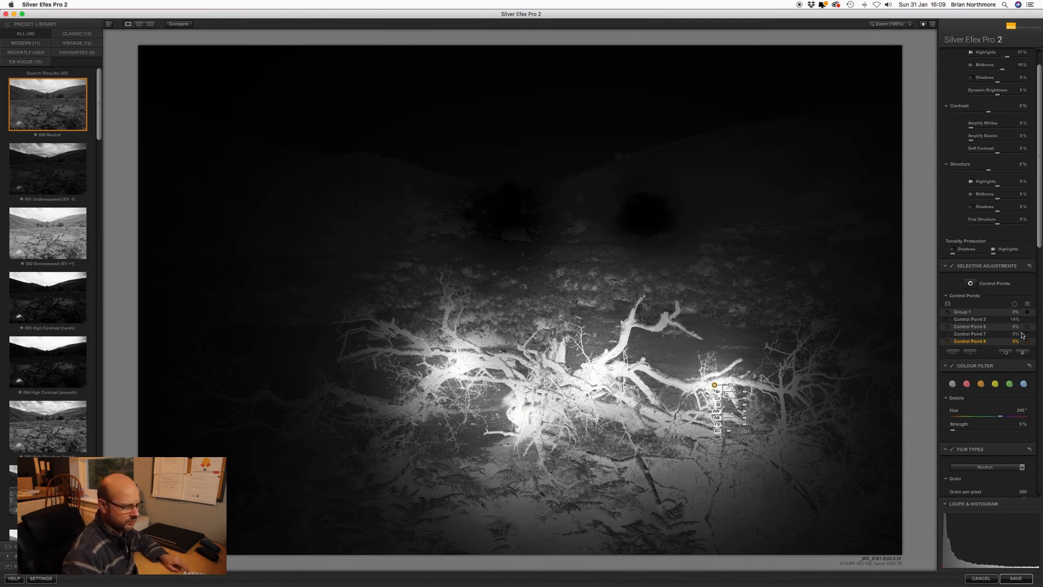
Group the four fallen tree control points, Control Point 5 to Control Point 8, and hide the group's mask.
left_click(983, 320)
left_click(974, 327, "shift")
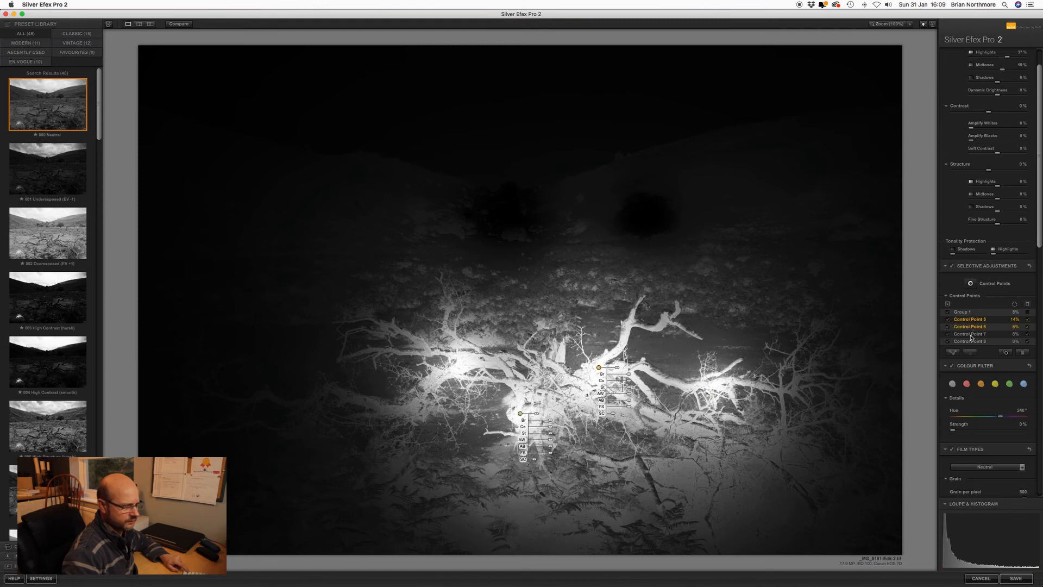
left_click(971, 334, "shift")
left_click(967, 342, "shift")
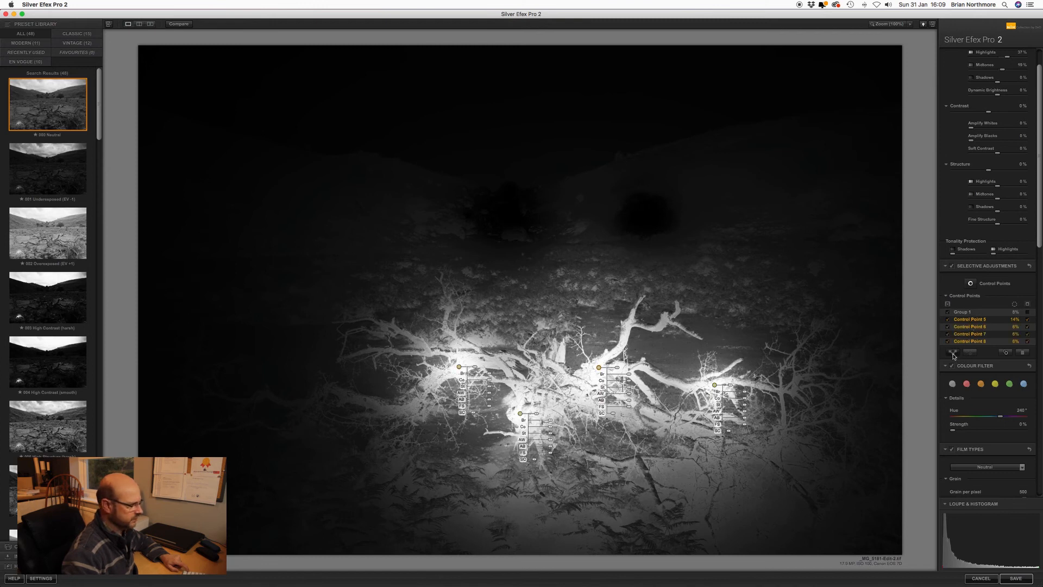
left_click(953, 353)
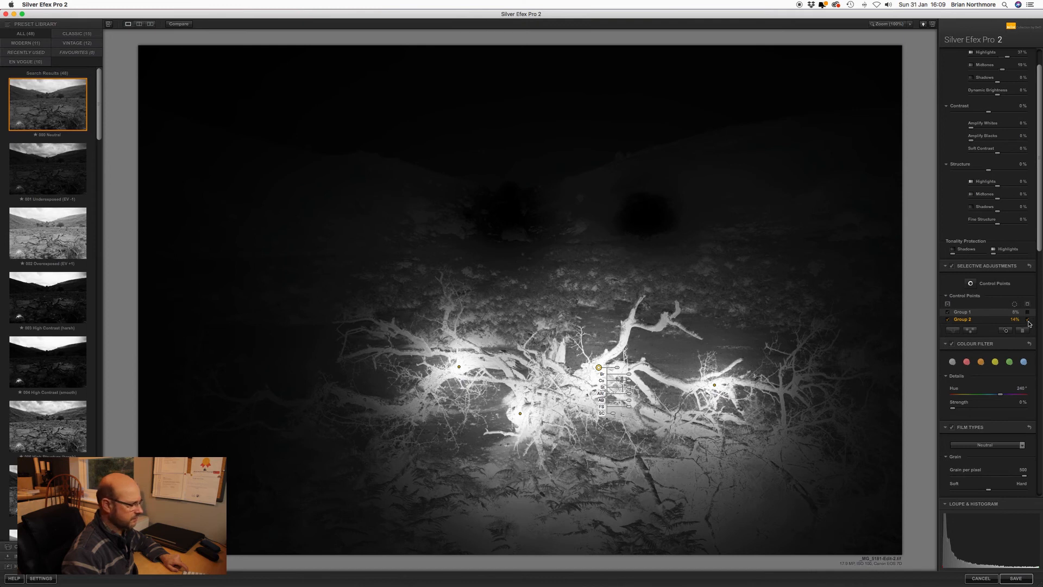
left_click(1028, 320)
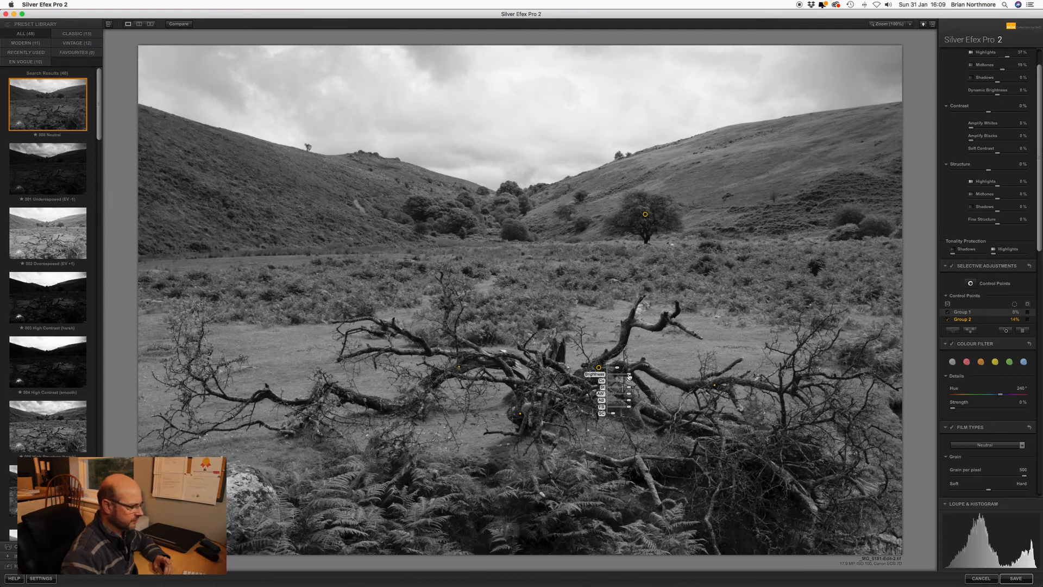
Raise Structure, Fine Structure and Amplify Whites slightly for the fallen tree group, and lower its Brightness a little.
left_click_drag(629, 375, 628, 375)
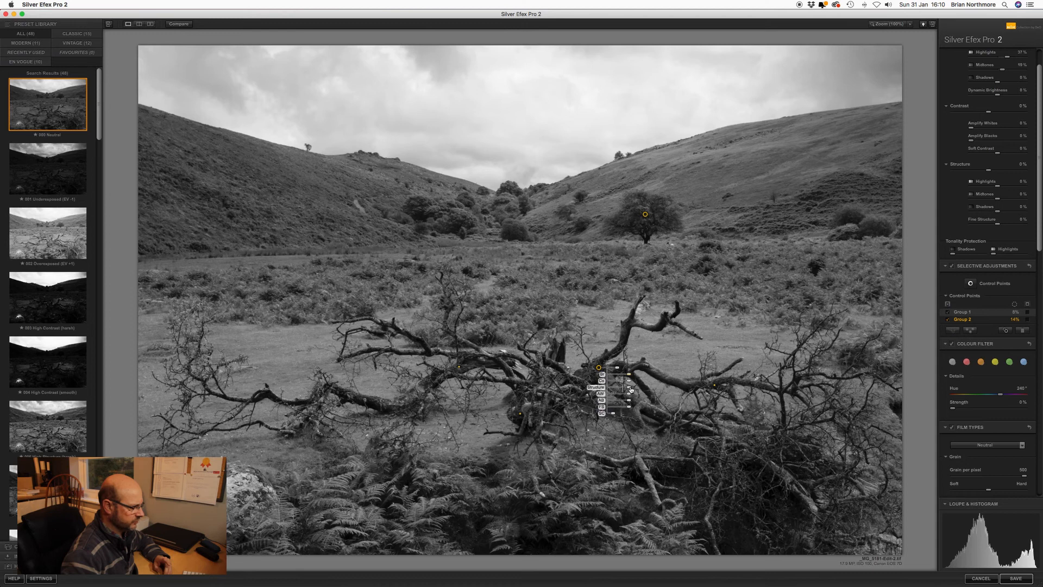
mouse_move(630, 388)
left_mouse_down()
mouse_move(640, 389)
mouse_move(613, 389)
mouse_move(640, 390)
left_mouse_up()
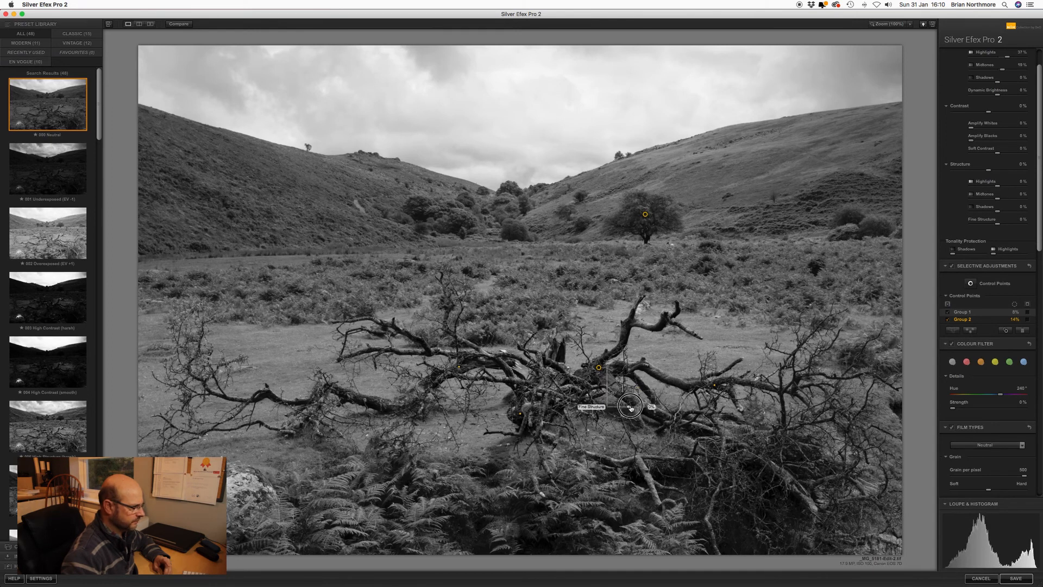
left_click_drag(630, 407, 641, 408)
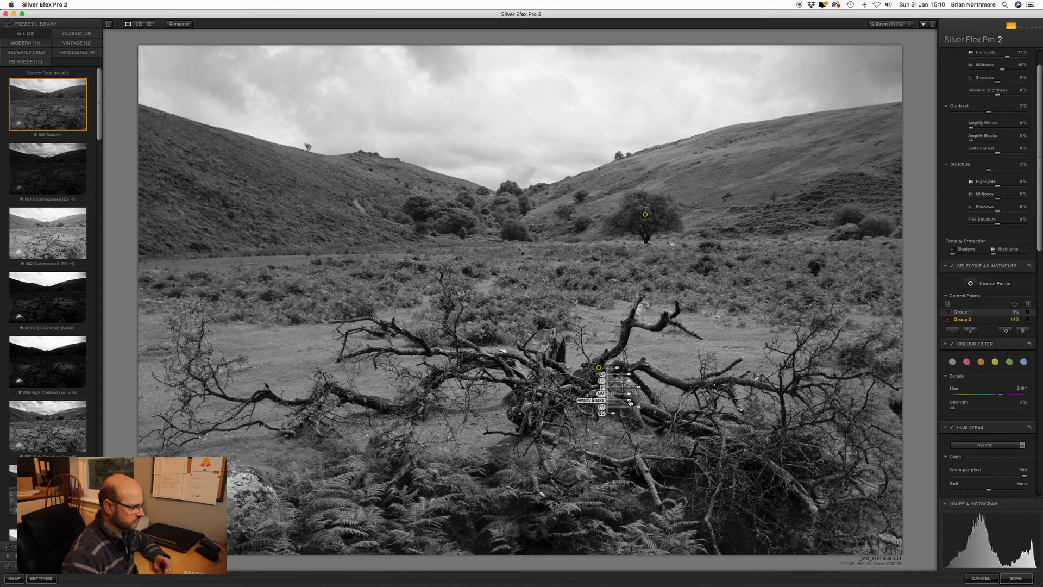
left_click_drag(630, 402, 640, 396)
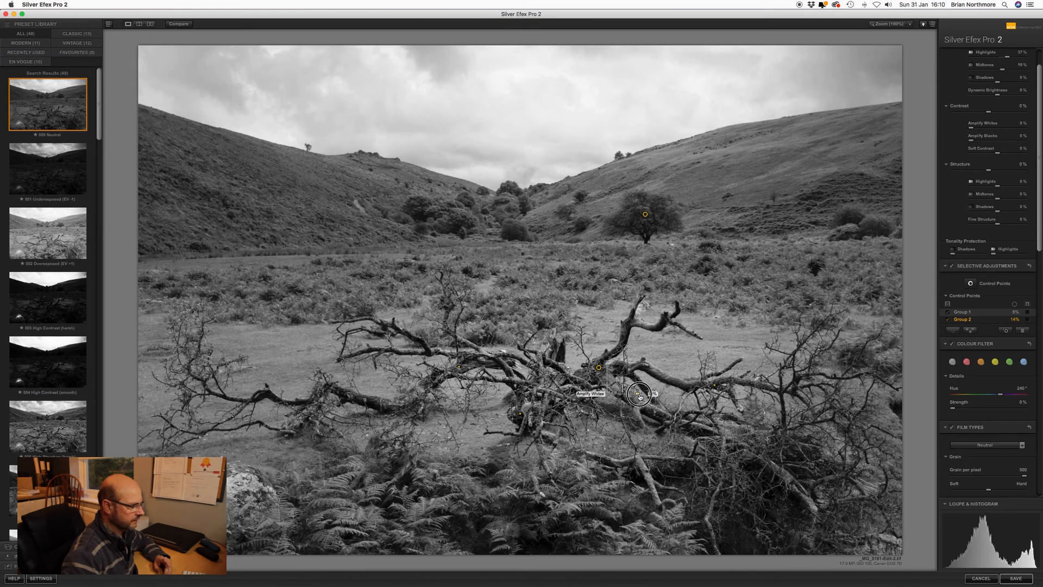
left_click_drag(640, 396, 626, 376)
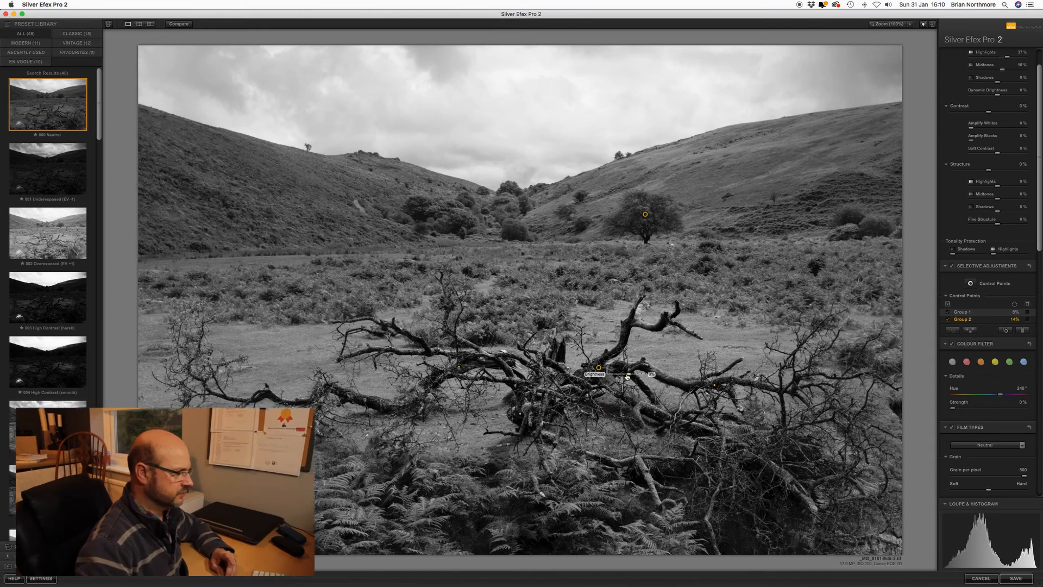